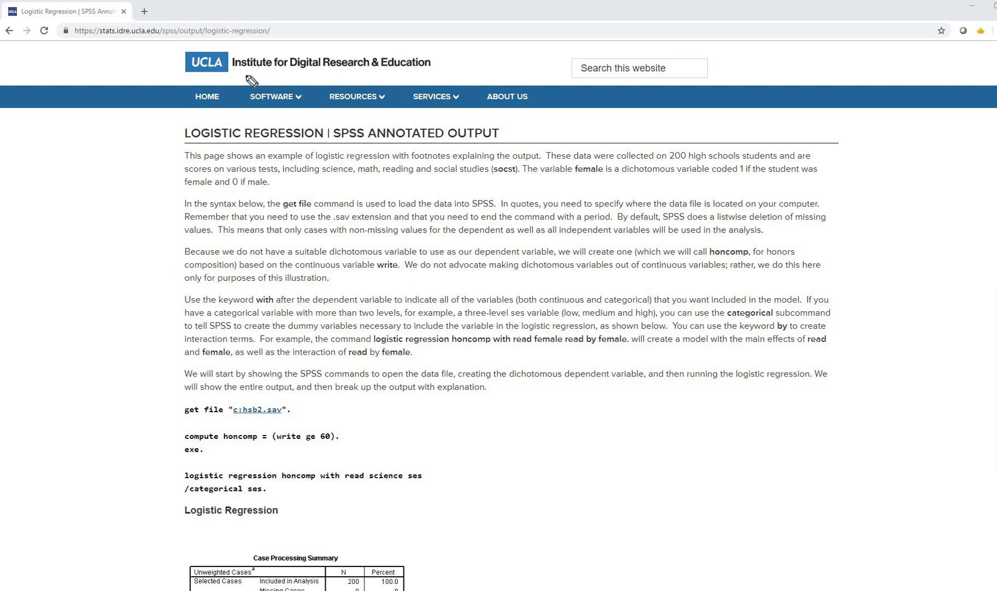
Underline the UCLA institute header and the LOGISTIC REGRESSION | SPSS ANNOTATED OUTPUT title with the pen
left_click_drag(246, 76, 321, 73)
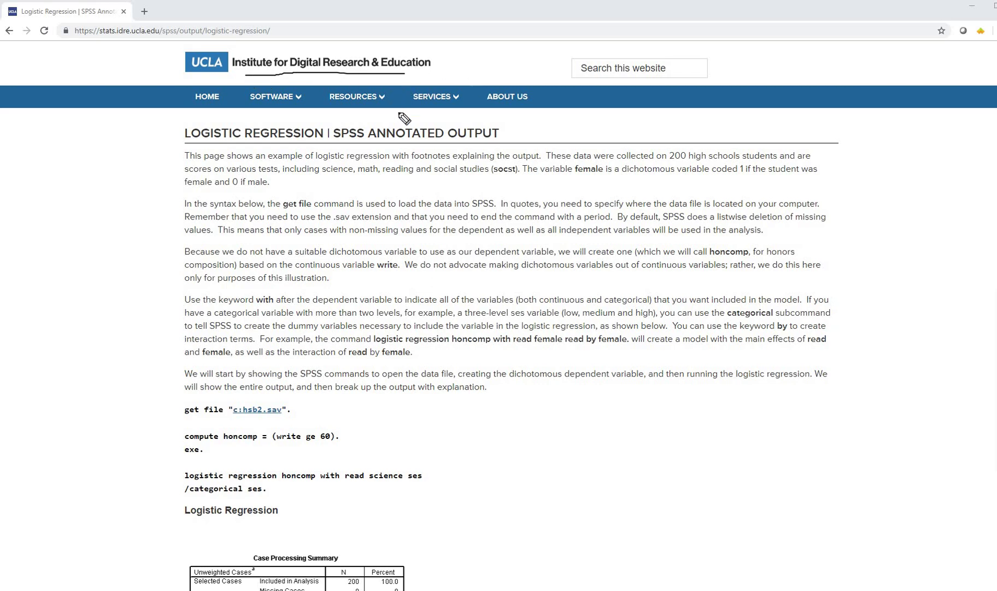
left_click_drag(186, 69, 185, 73)
left_click_drag(204, 141, 272, 141)
left_click_drag(348, 140, 476, 140)
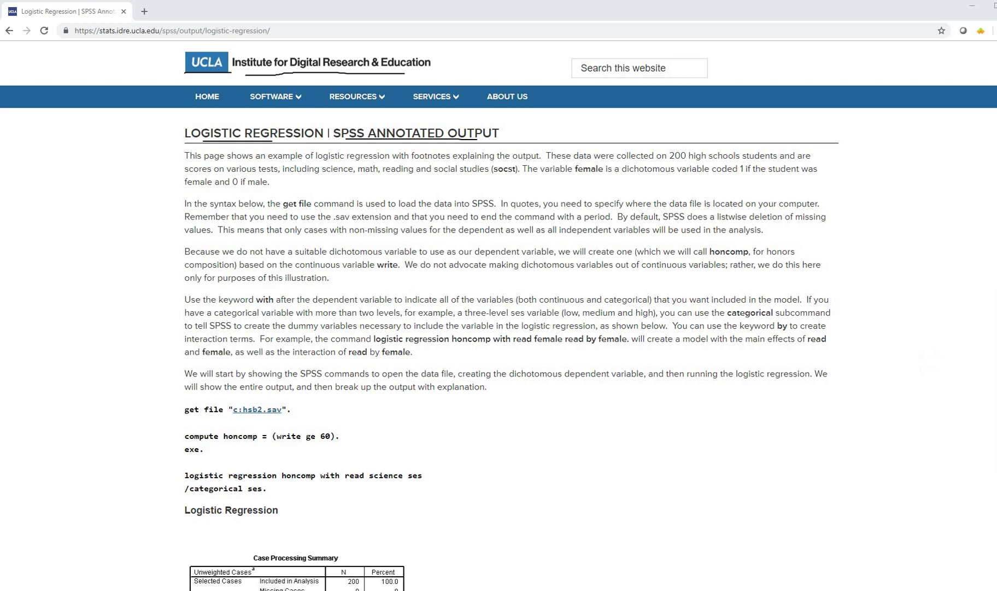
scroll(751, 334, "down", 7)
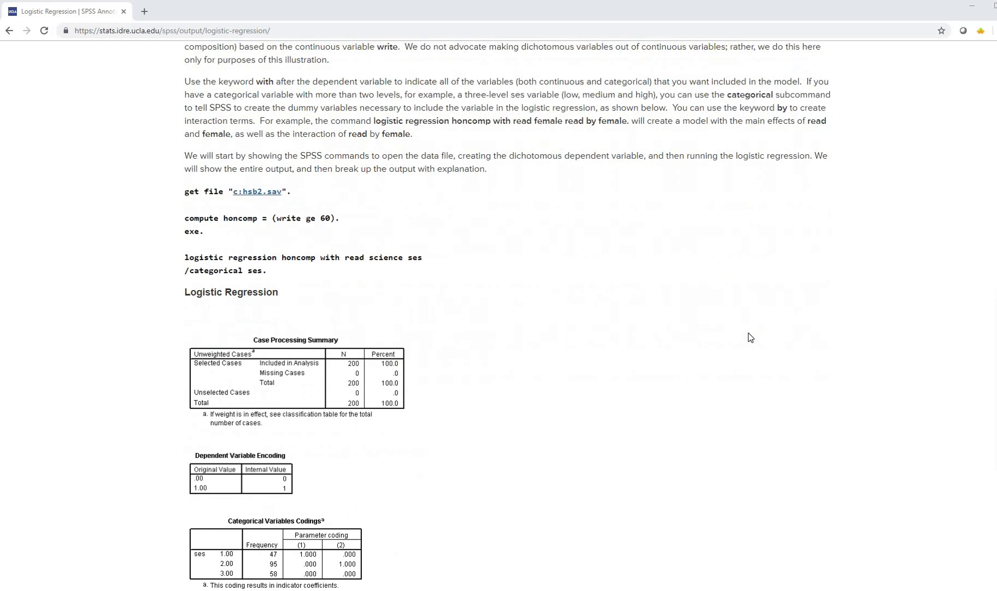
scroll(229, 291, "down", 10)
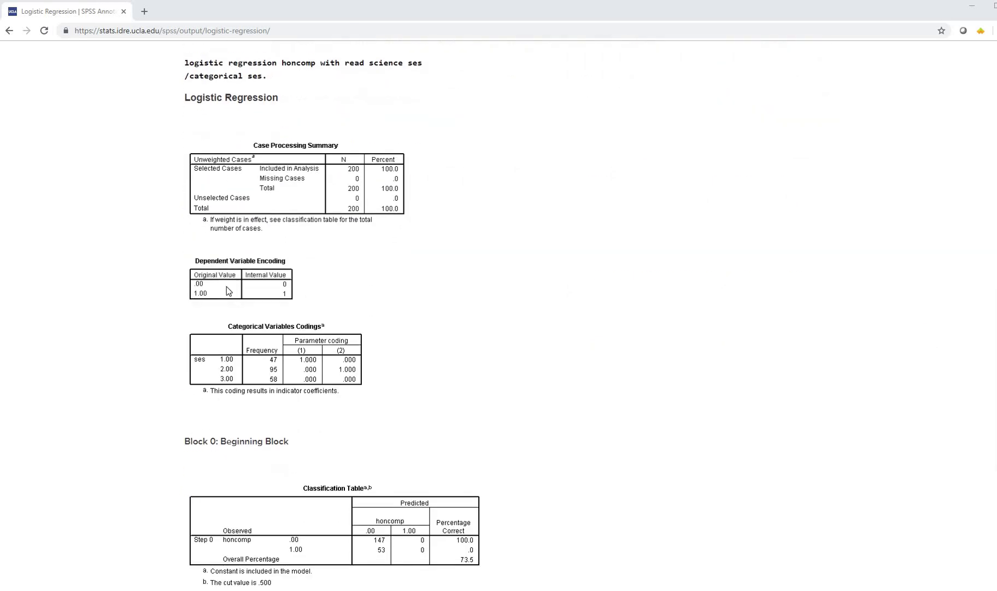
scroll(228, 291, "down", 12)
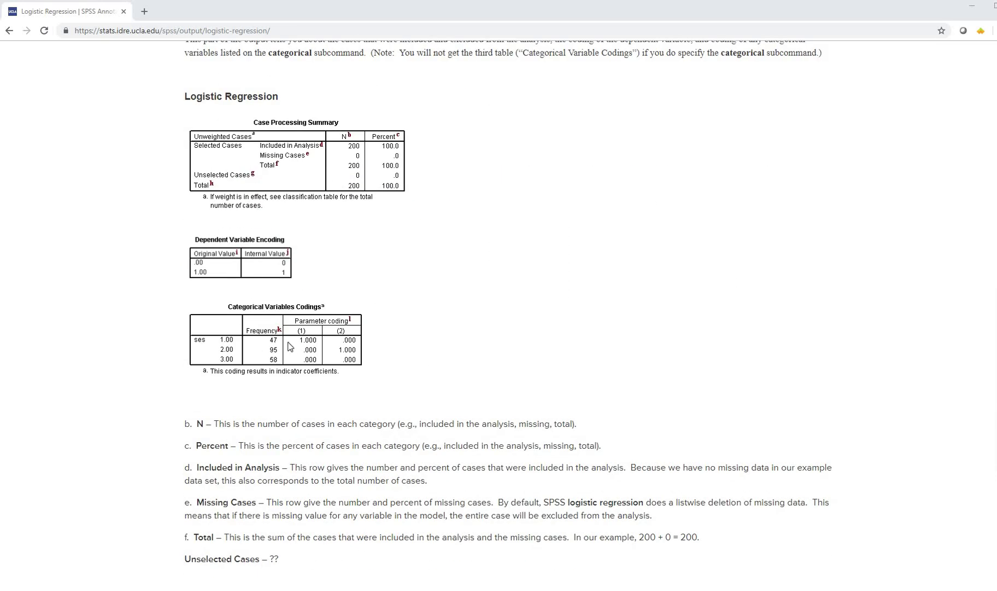
scroll(300, 346, "up", 5)
scroll(300, 346, "up", 20)
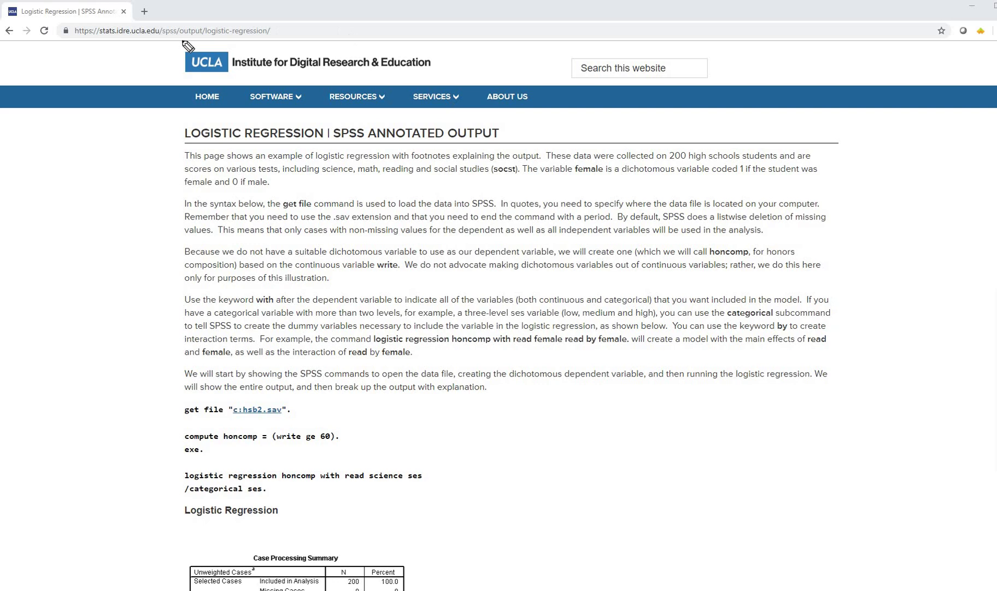
left_click_drag(116, 39, 245, 39)
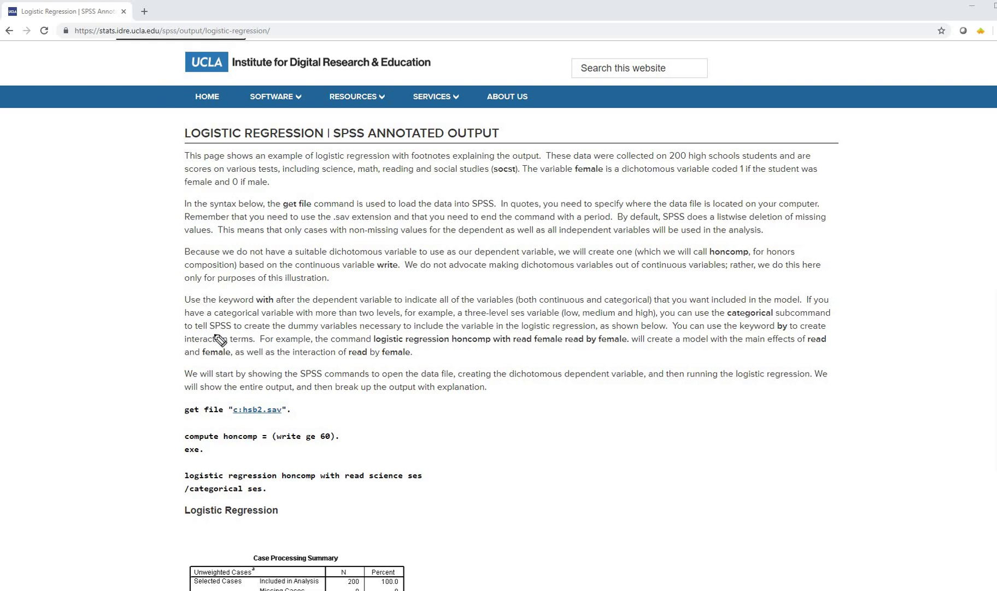
left_click_drag(302, 419, 230, 420)
key("Escape")
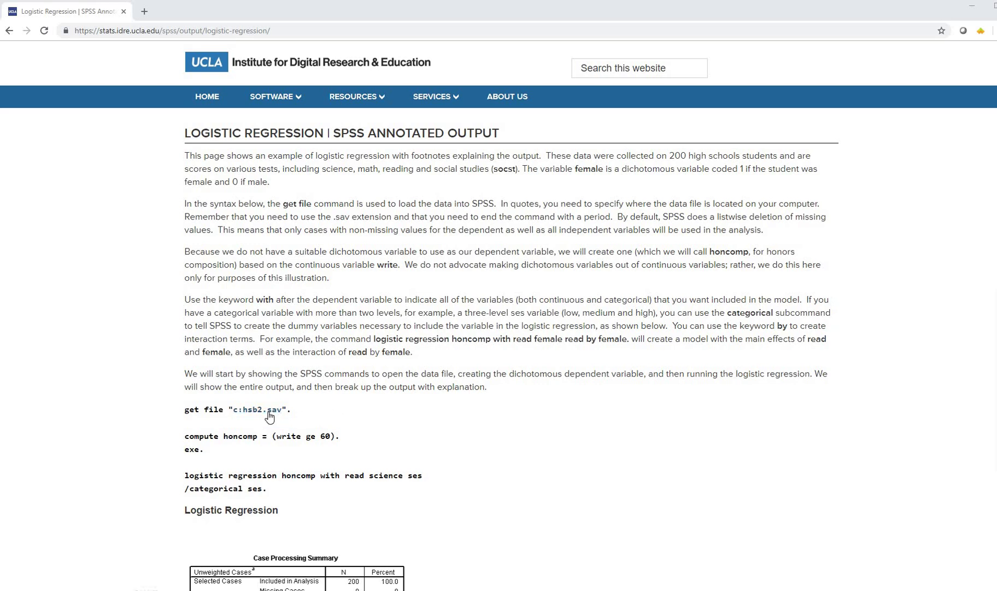
right_click(268, 413)
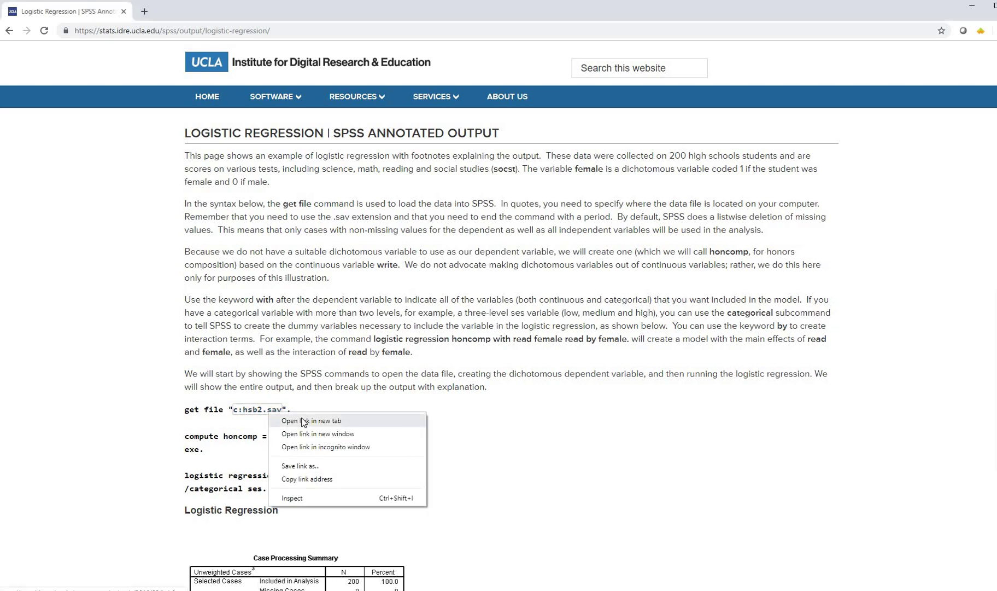
Switch to the hsb2 data in SPSS and open the ses variable's definition in Variable View
key("Escape")
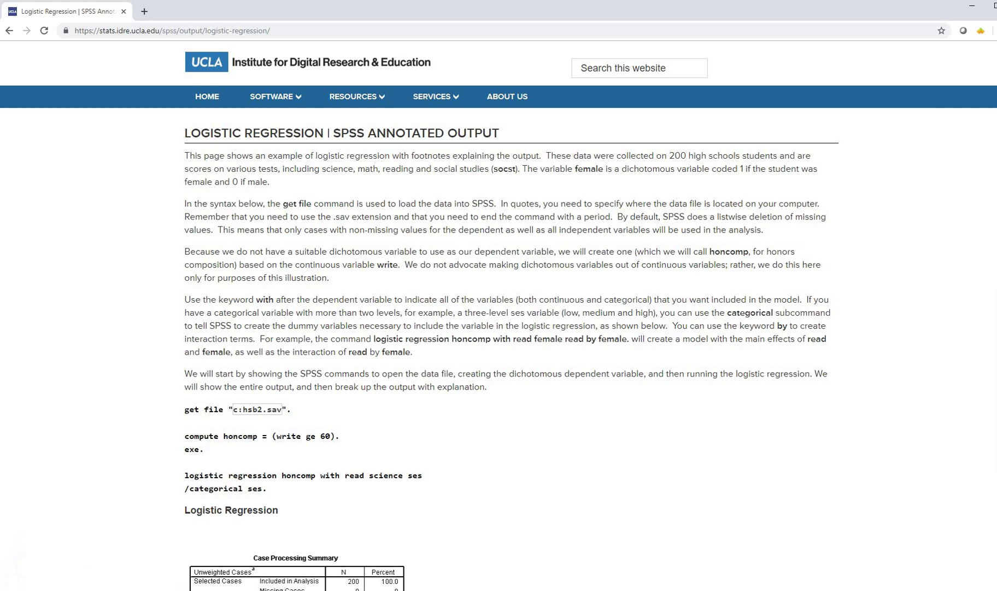
key("alt+Tab")
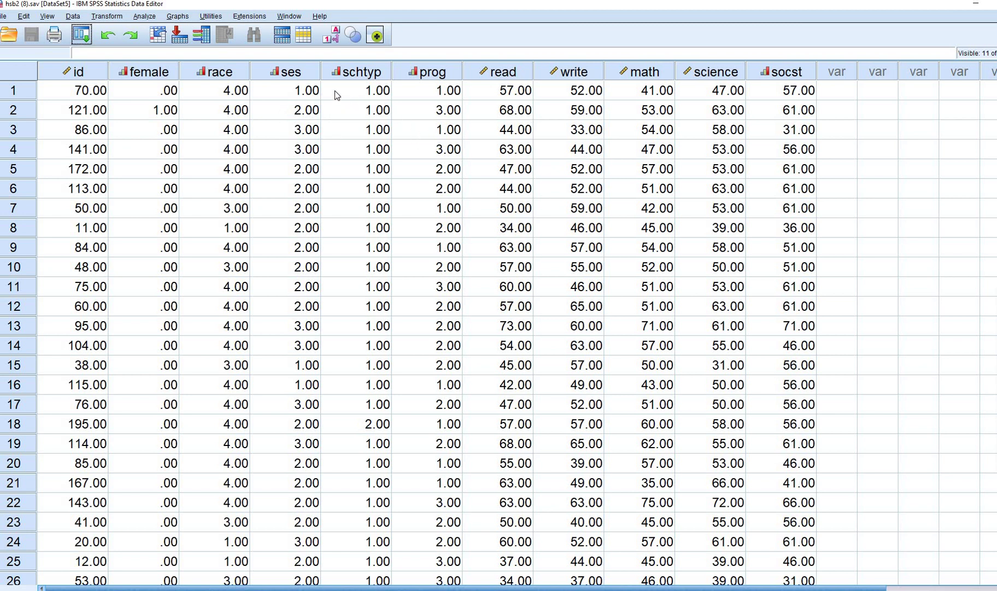
left_click(296, 74)
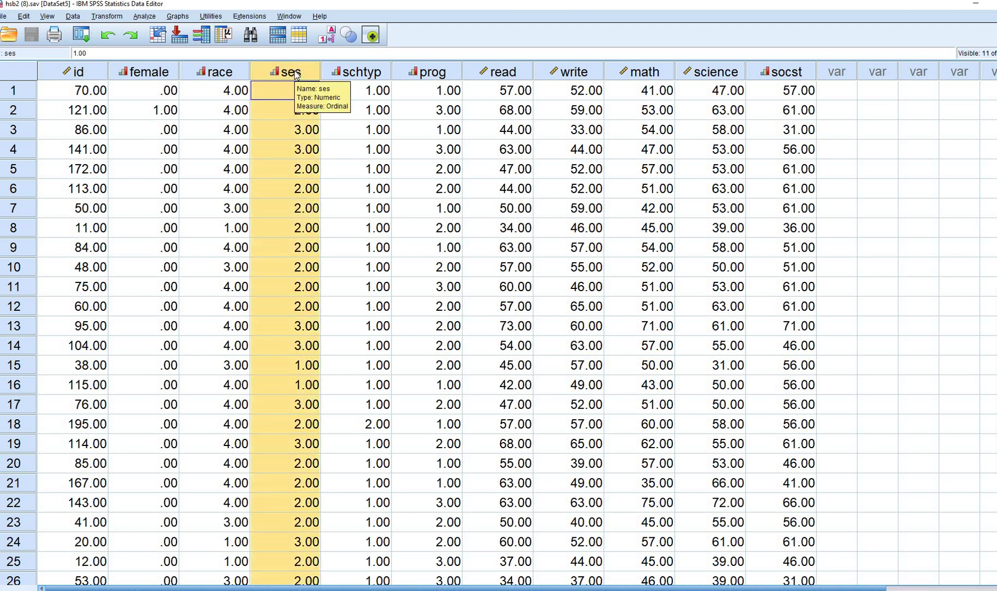
double_click(296, 74)
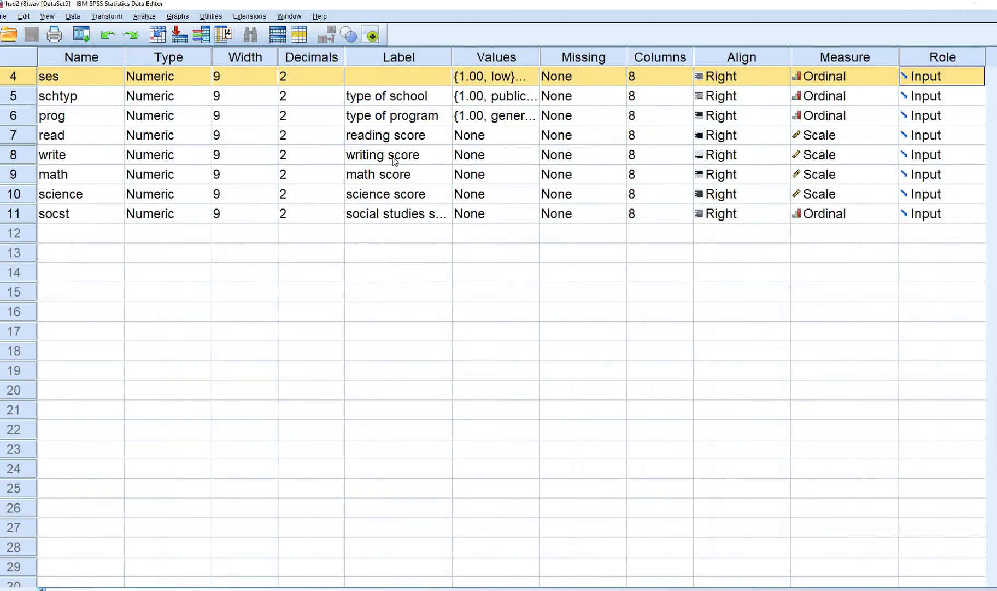
Check the ses value labels low, middle and high, then select read and science in Data View
left_click(531, 79)
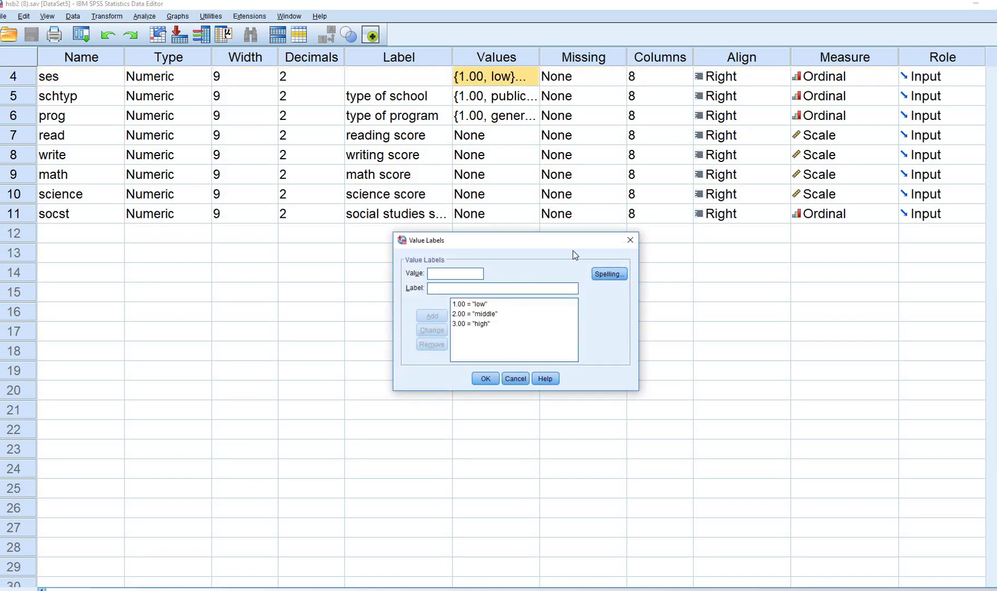
left_click(474, 308)
key("Down")
key("Down")
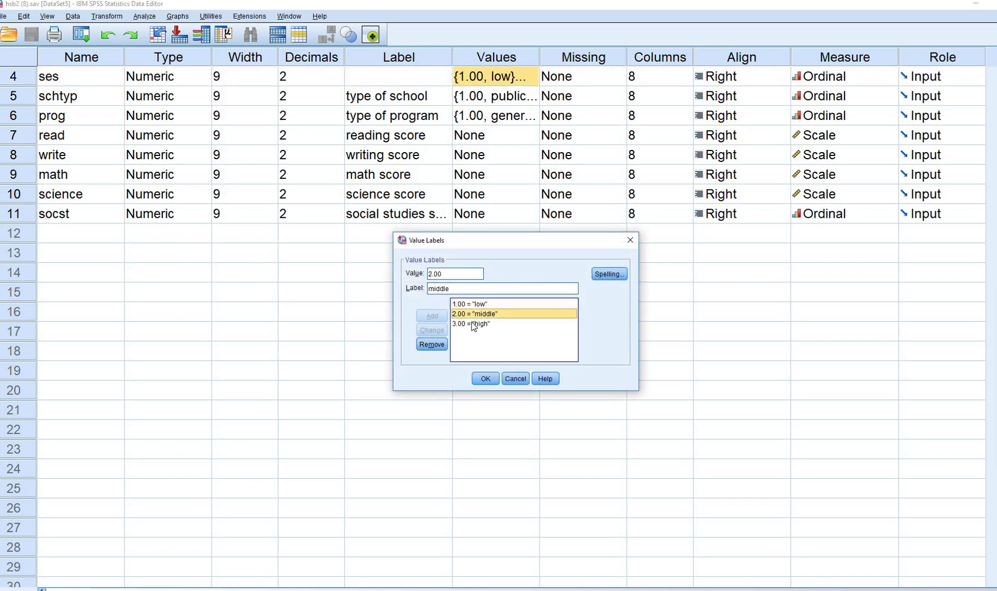
left_click(631, 240)
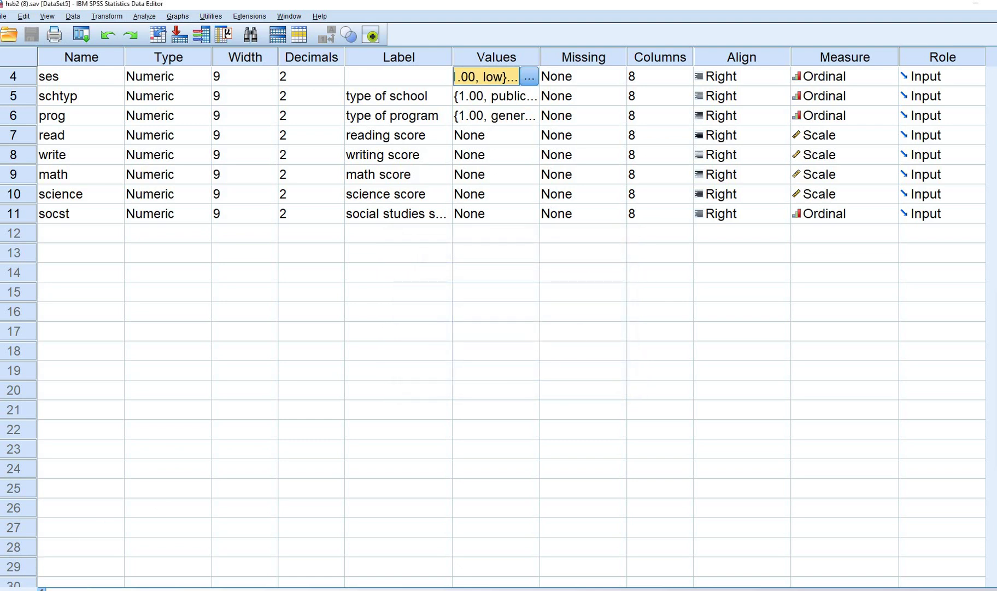
key("ctrl+t")
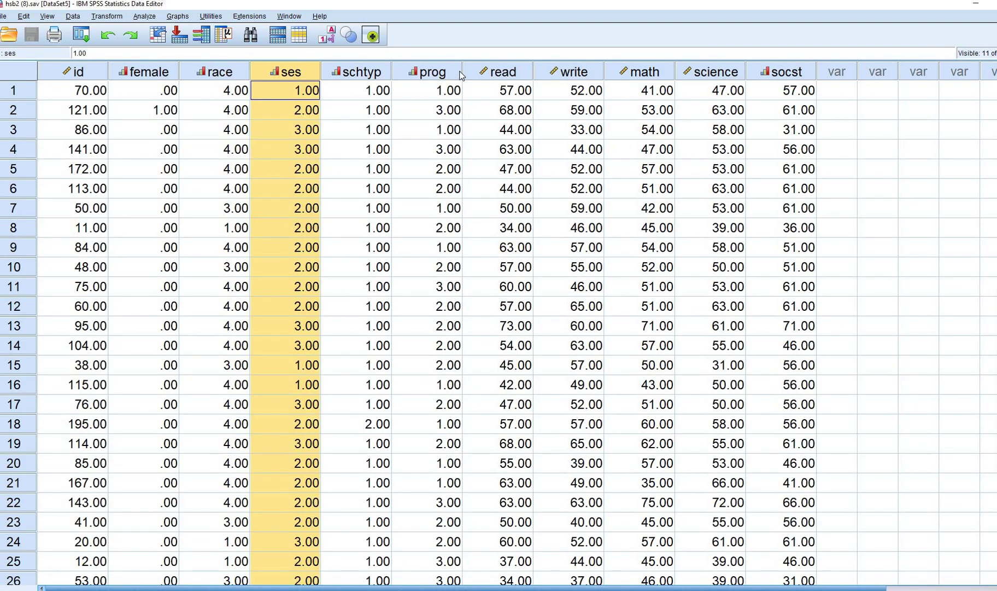
left_click(508, 72)
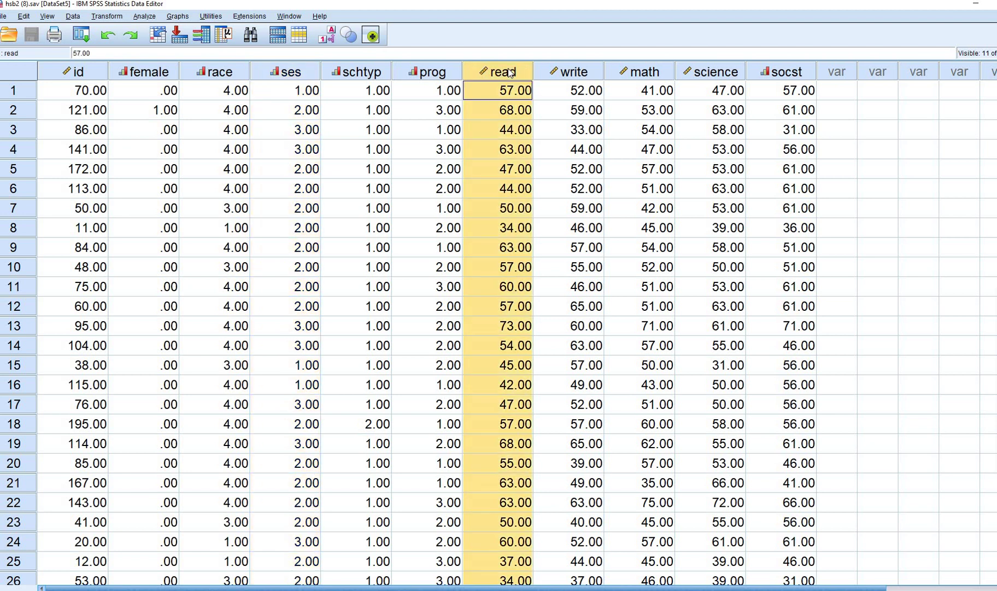
left_click(726, 76)
left_click(567, 73)
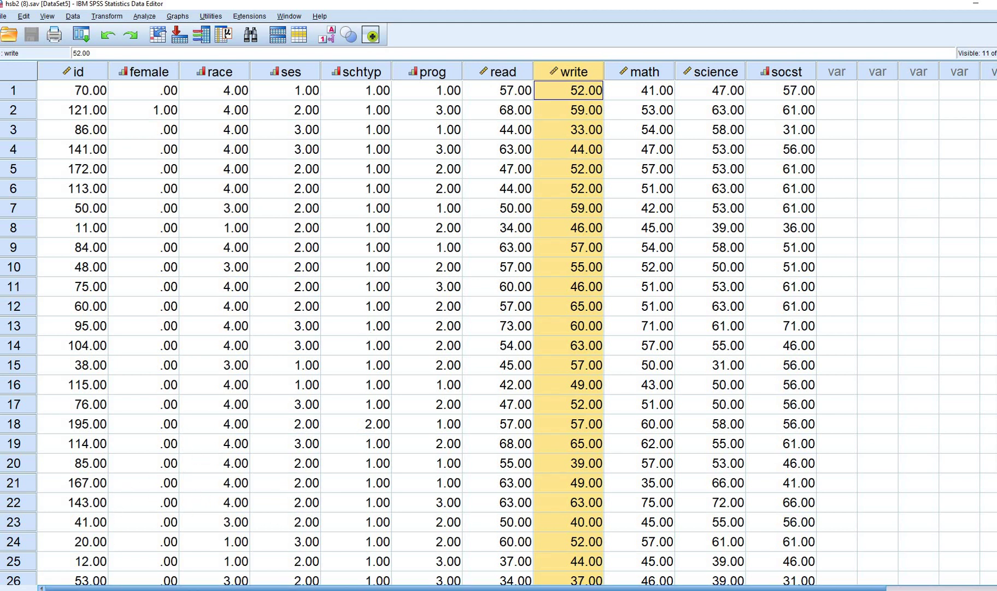
key("alt+Tab")
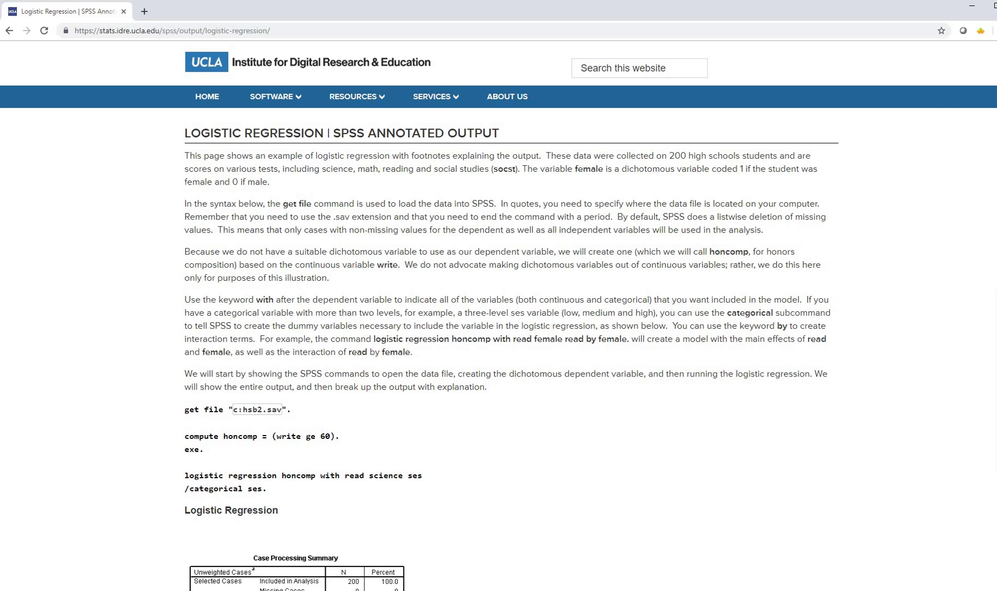
key("alt+Tab")
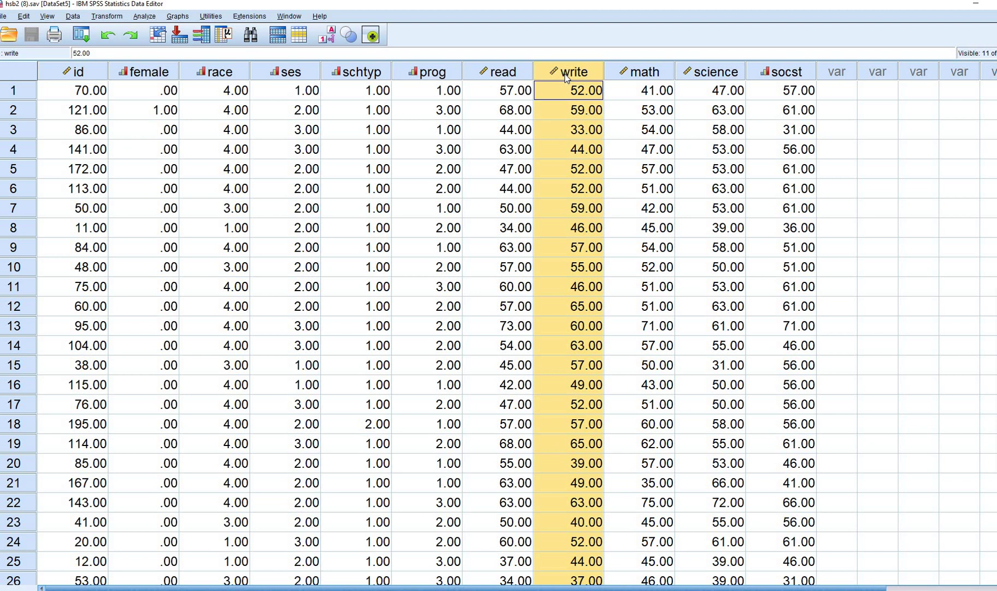
In Compute Variable, enter target honcomp and begin an expression on write
left_click(113, 18)
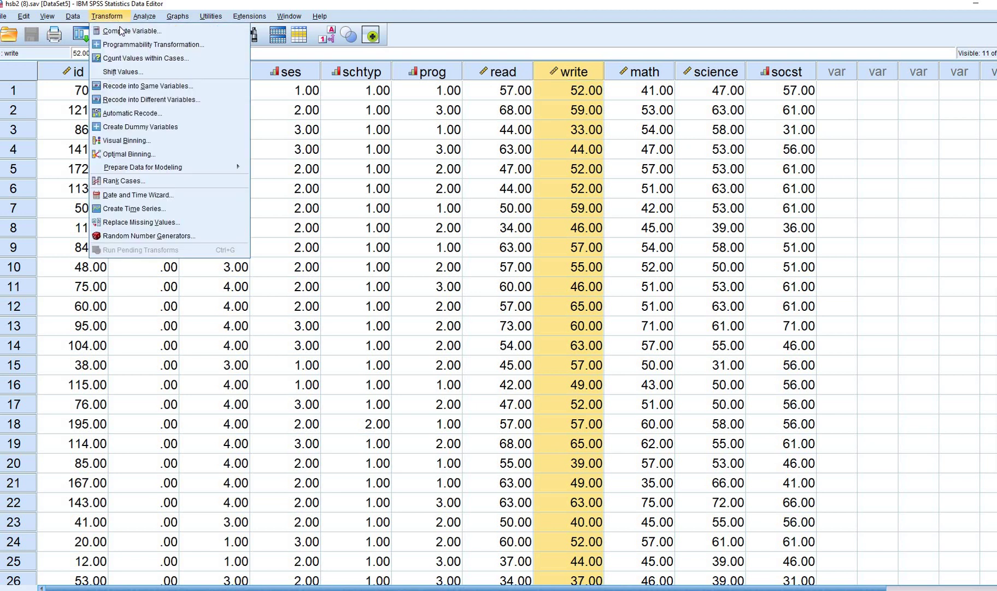
left_click(123, 26)
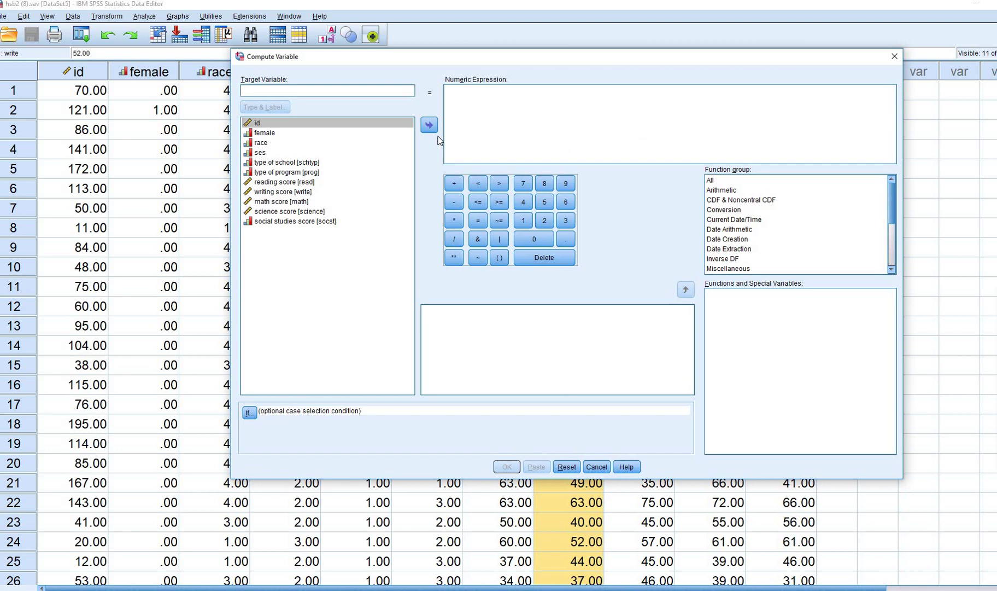
type("honorcomp")
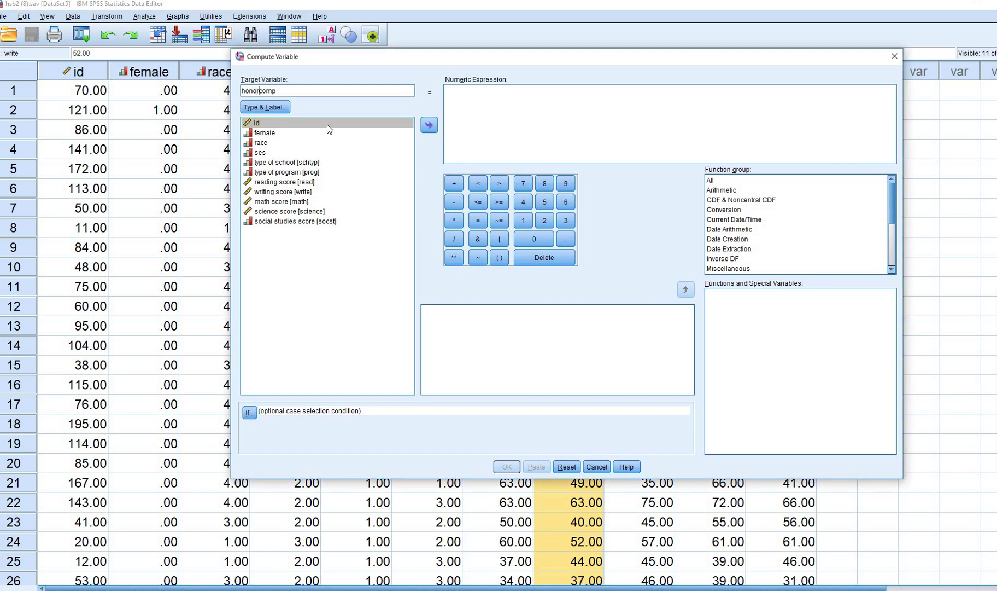
key("BackSpace")
key("BackSpace")
double_click(276, 91)
key("Tab")
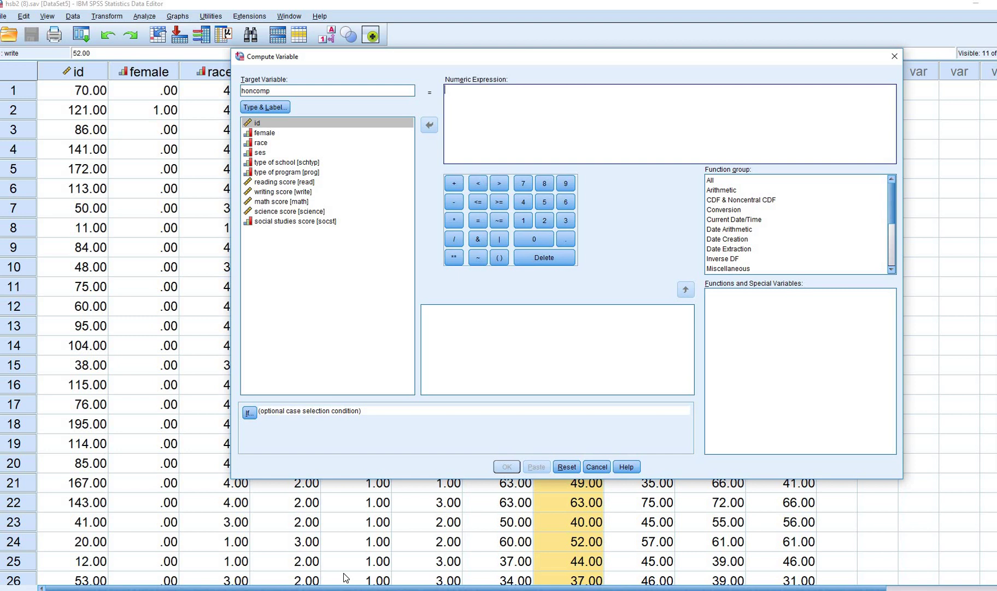
type("write")
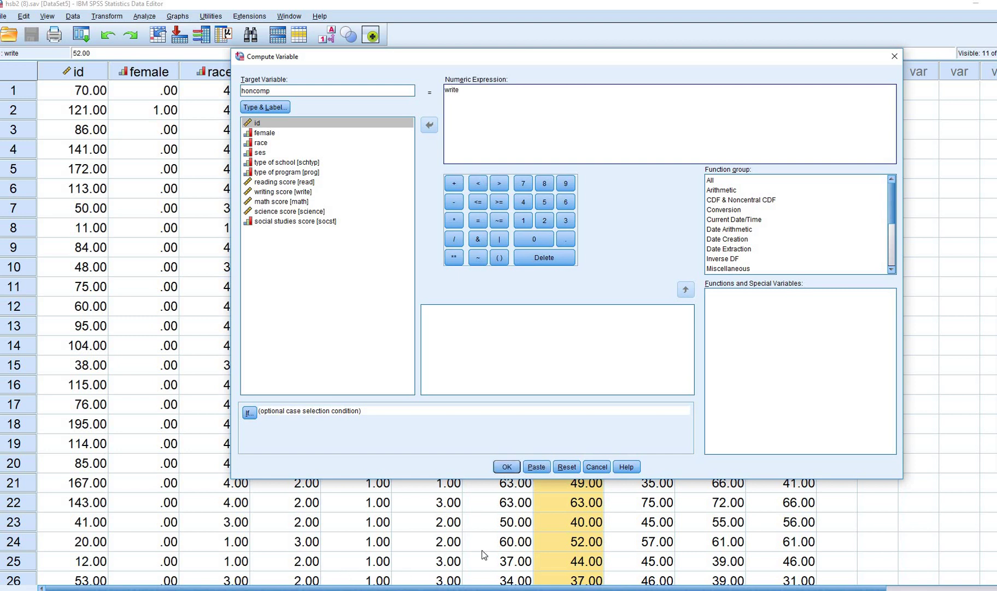
left_click_drag(642, 61, 625, 127)
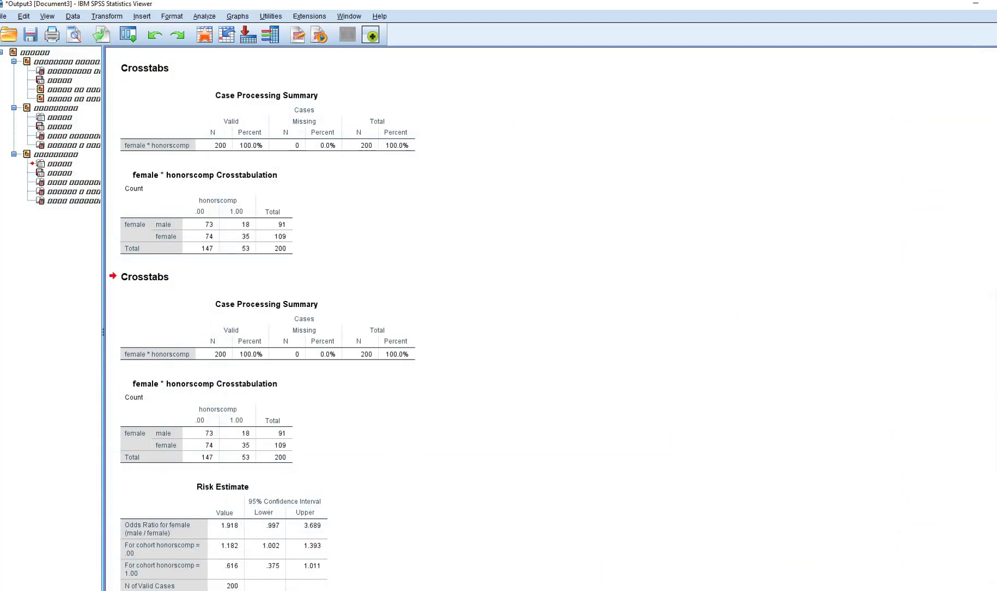
key("alt+Tab")
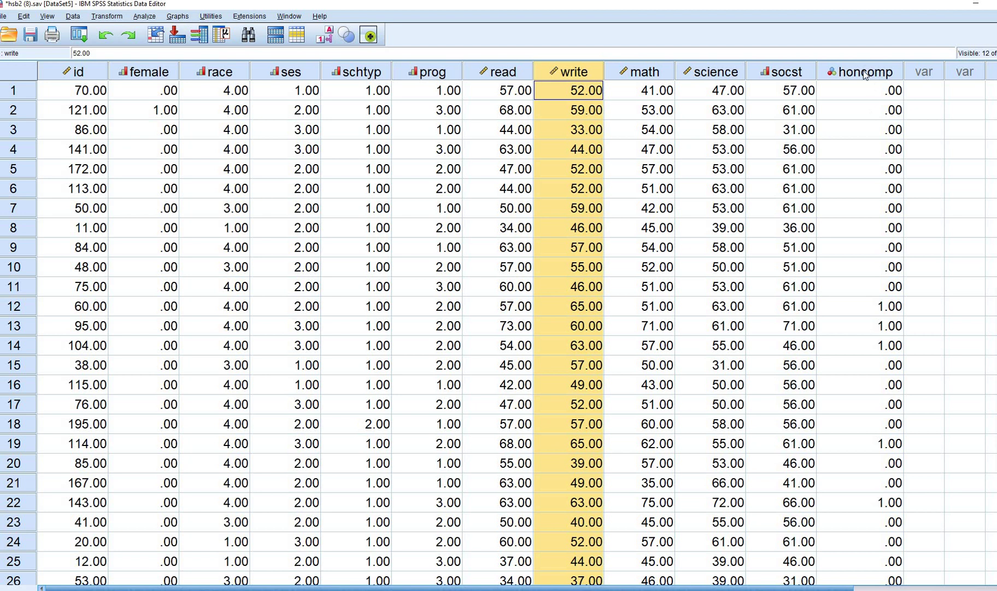
left_click(864, 71)
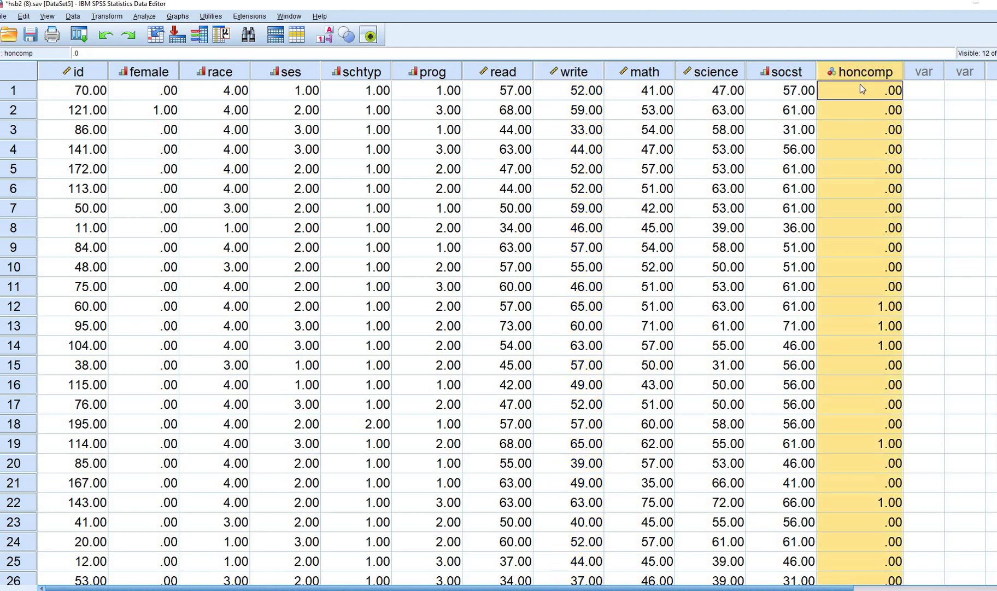
left_click(855, 105)
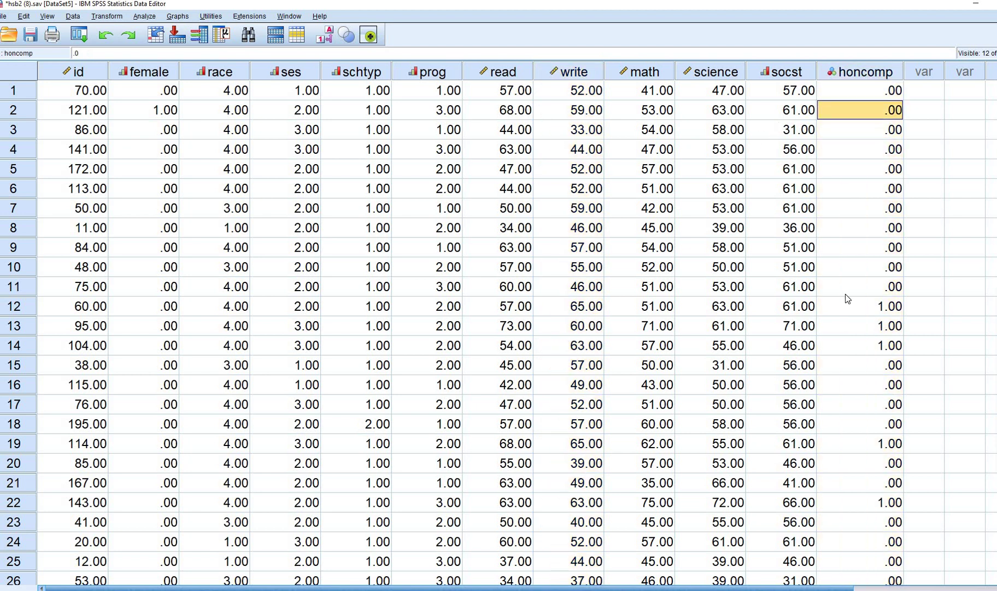
left_click(848, 309)
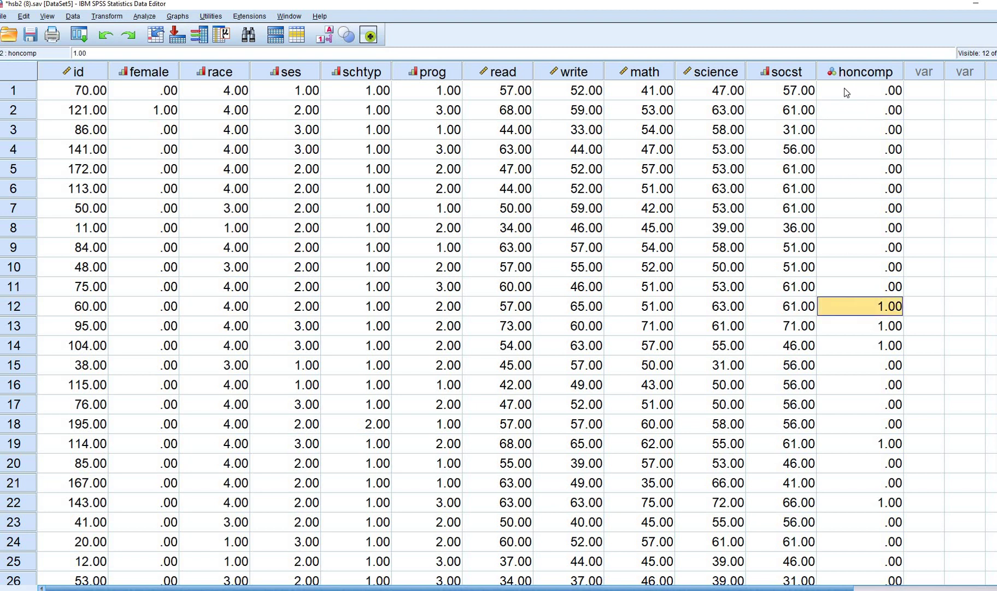
left_click(847, 93)
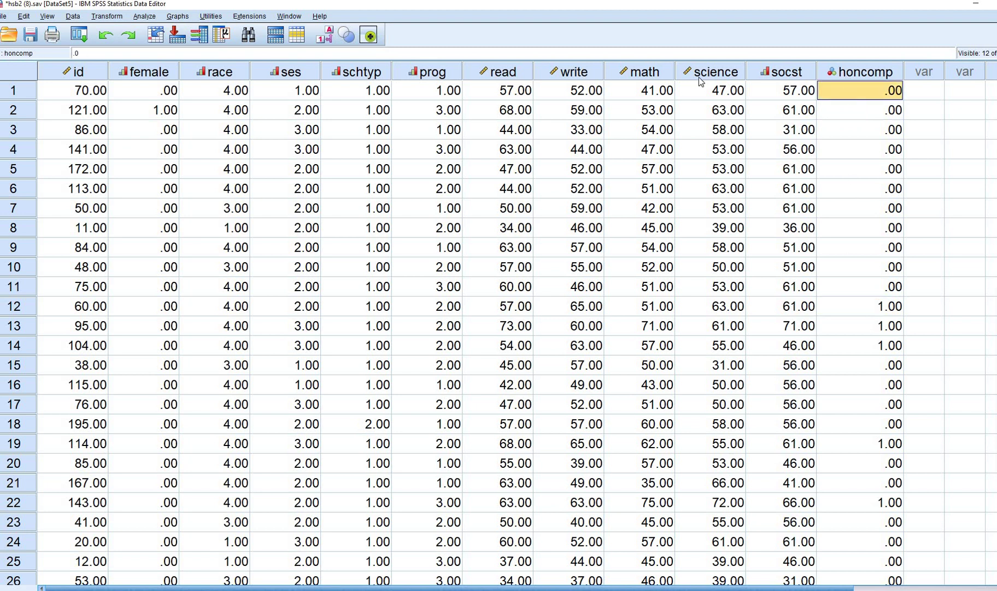
left_click(581, 91)
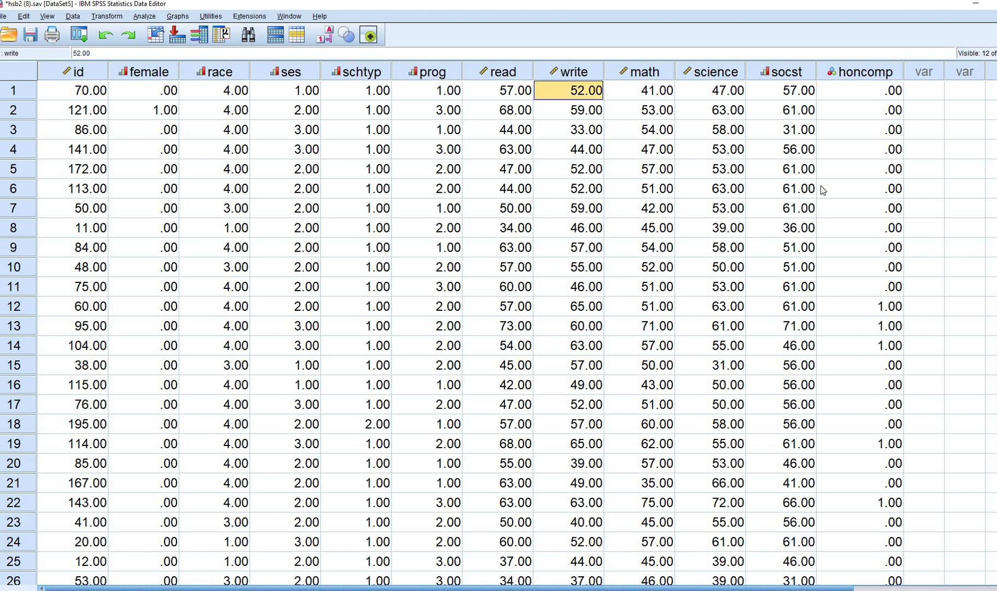
left_click(886, 324)
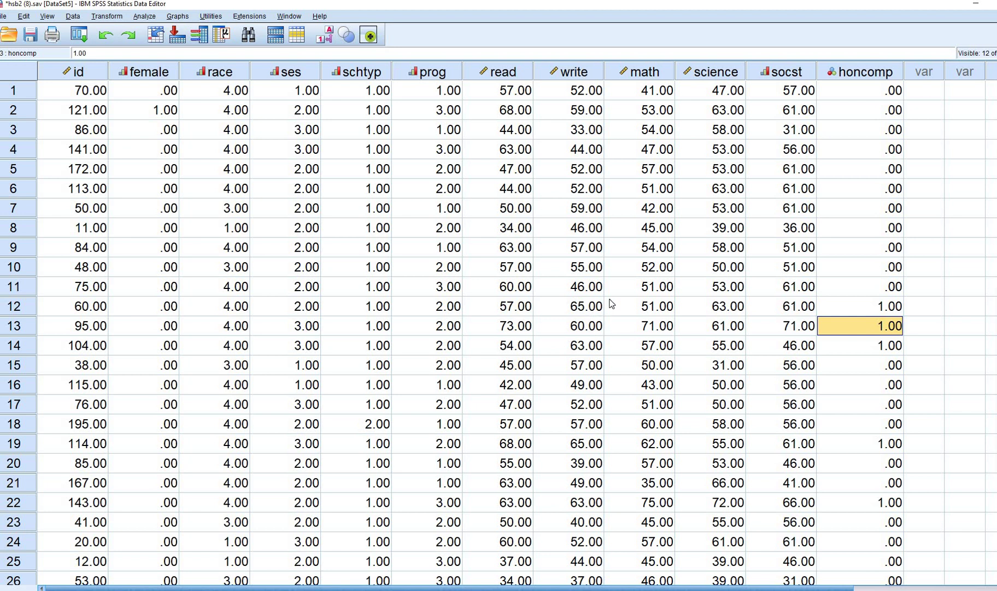
Start a Binary Logistic regression with honcomp as the dependent variable
left_click(145, 18)
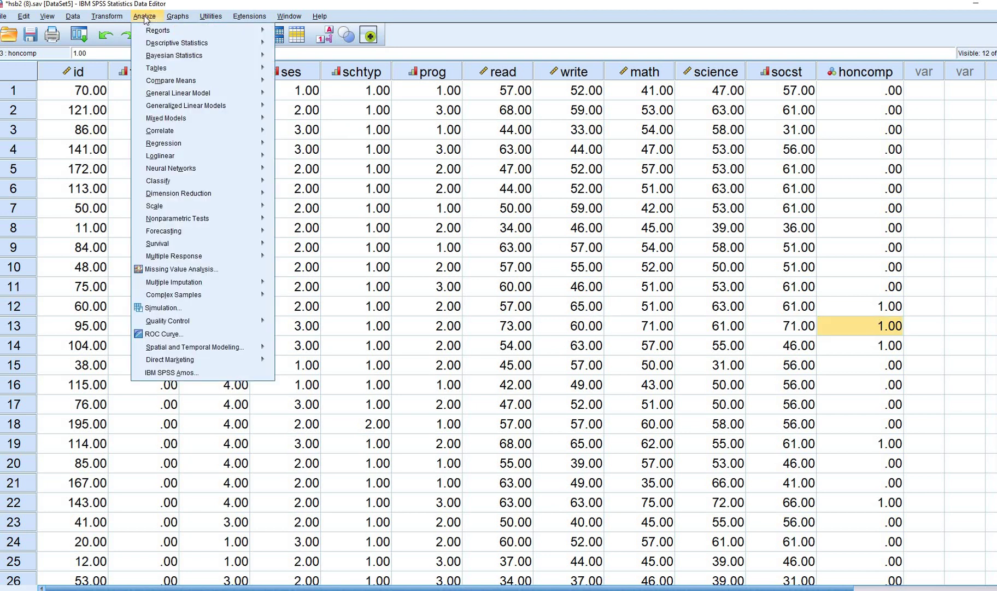
mouse_move(199, 144)
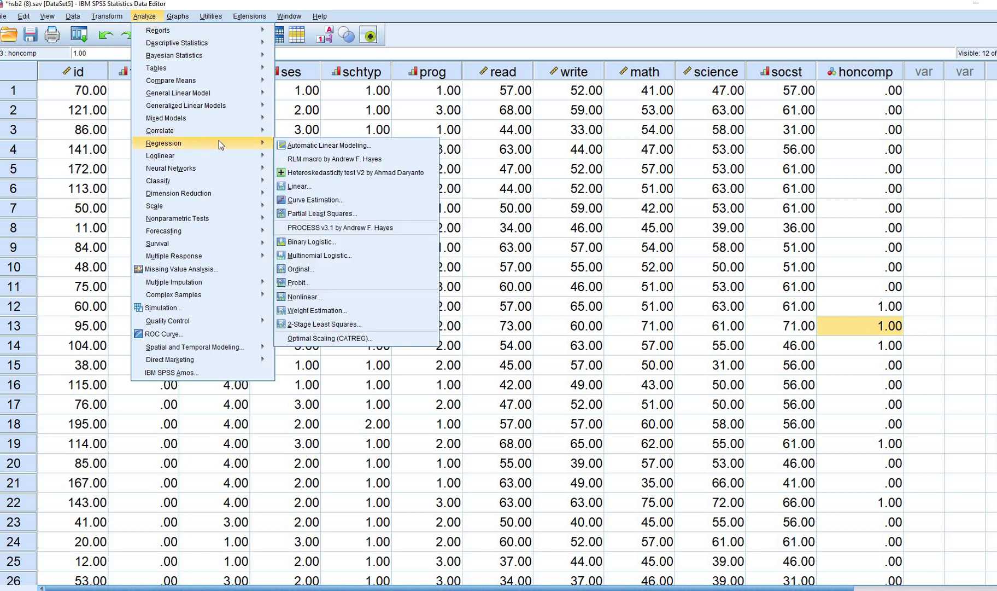
left_click(380, 241)
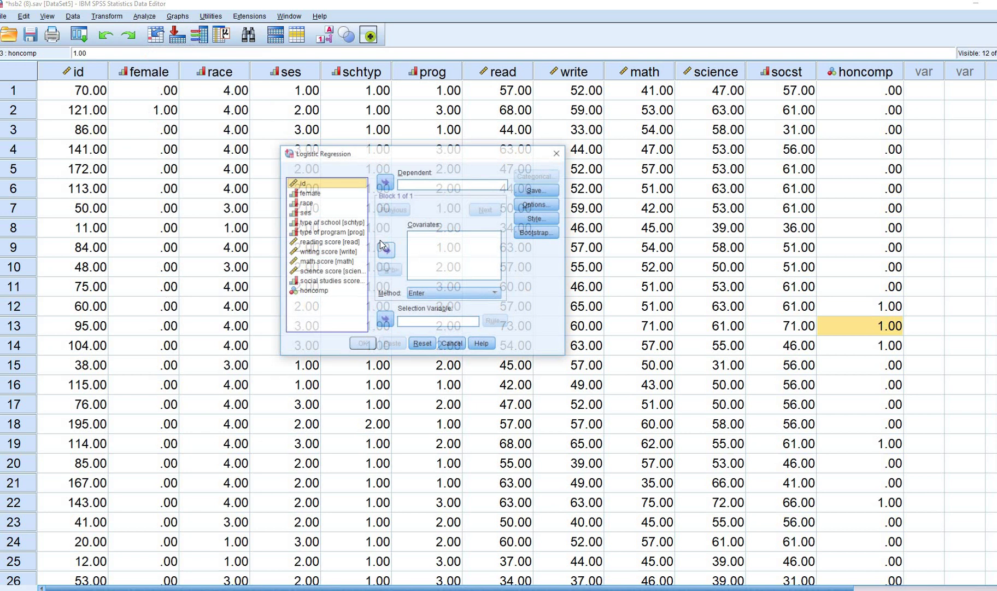
left_click(313, 290)
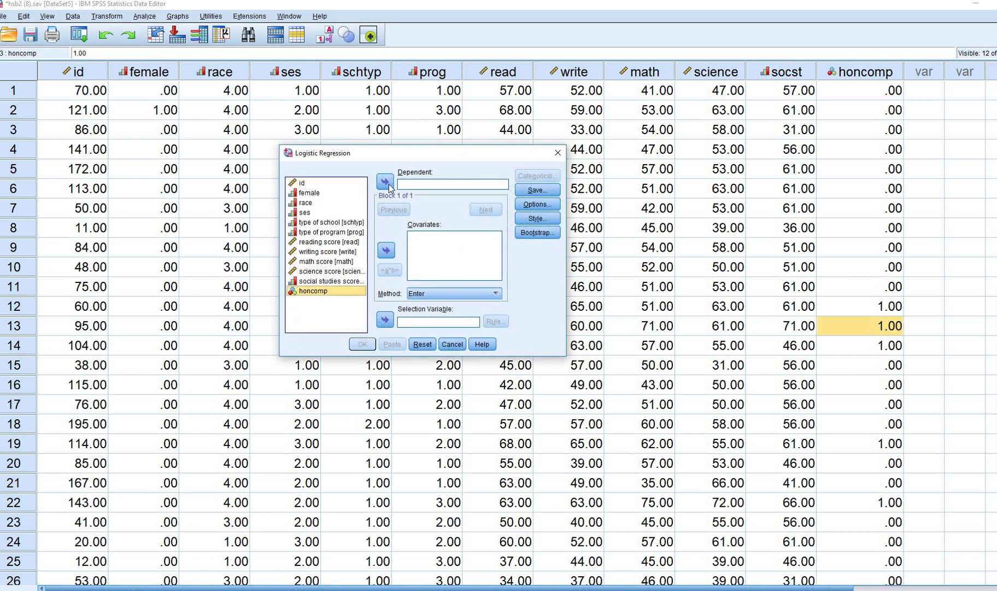
left_click(386, 182)
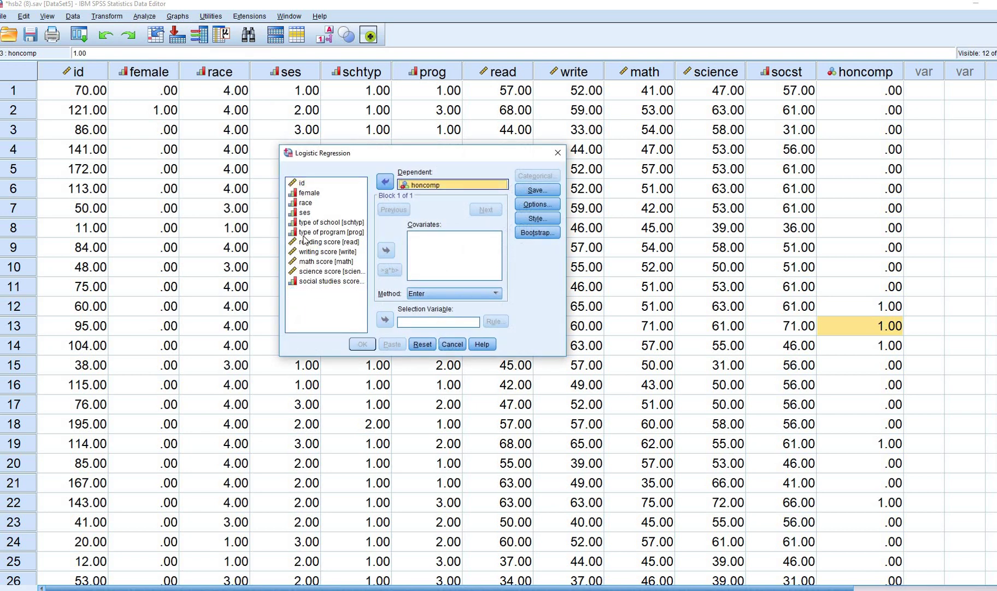
Add science, read and ses as covariates
left_click(316, 272)
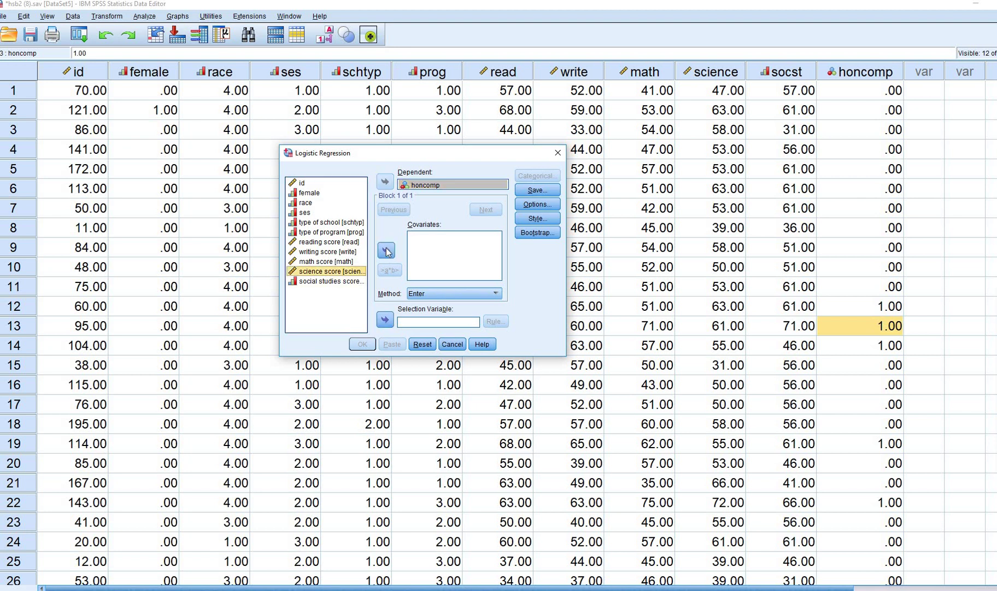
left_click(387, 250)
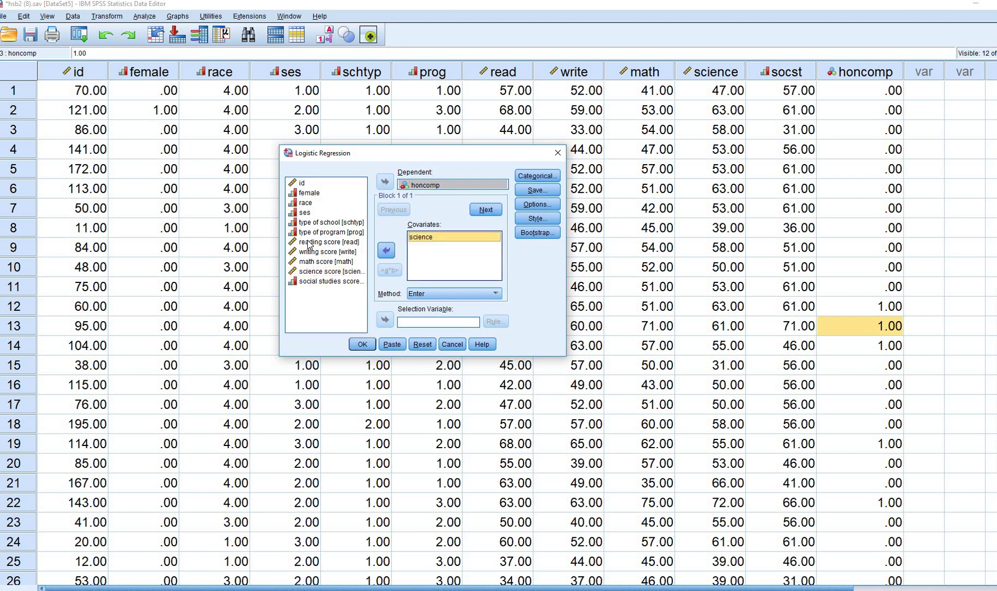
left_click(308, 243)
left_click(386, 249)
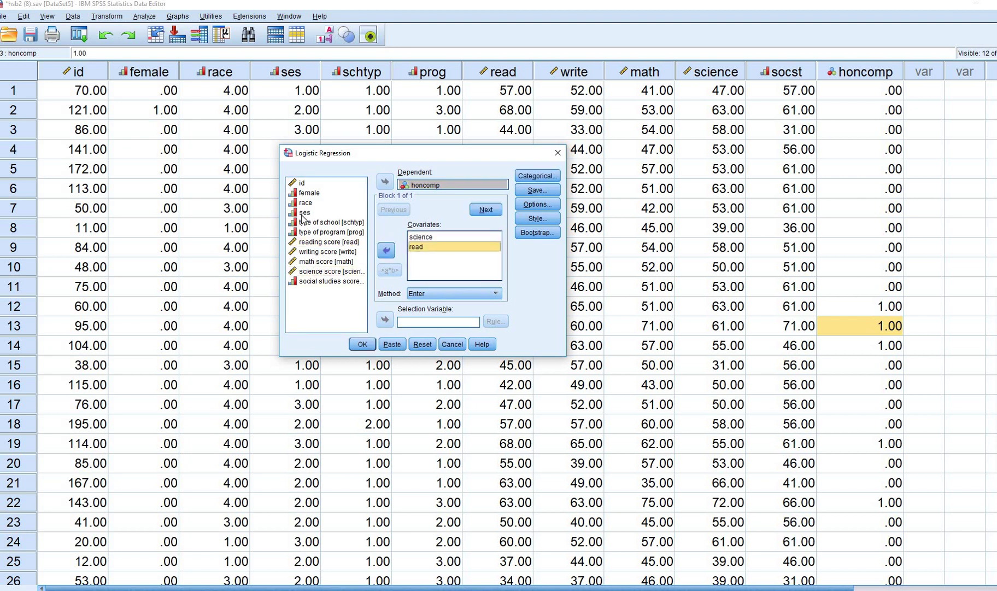
left_click(304, 212)
left_click(386, 250)
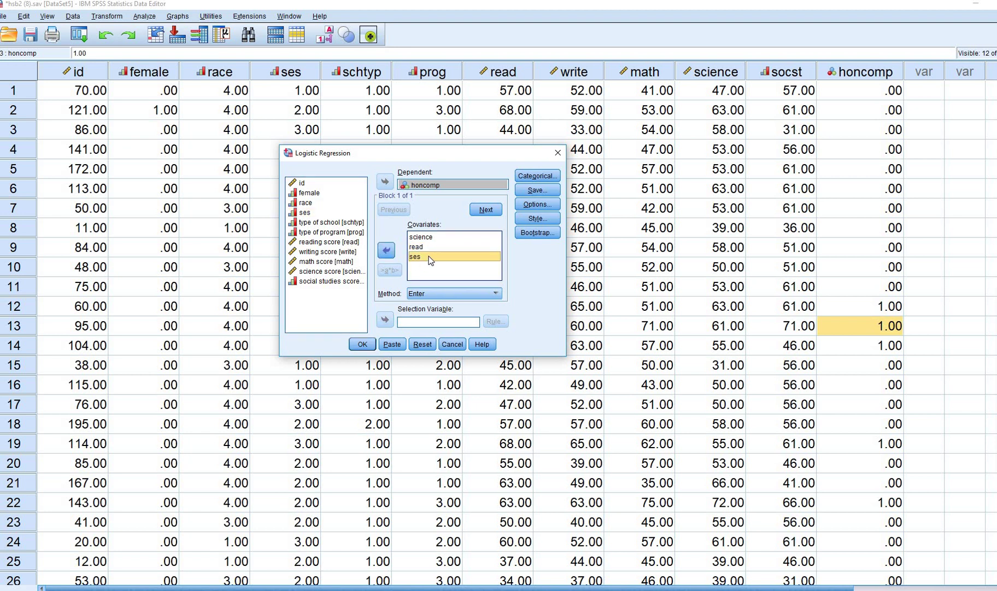
Move ses to Categorical Covariates and underline its reference category options
left_click(526, 176)
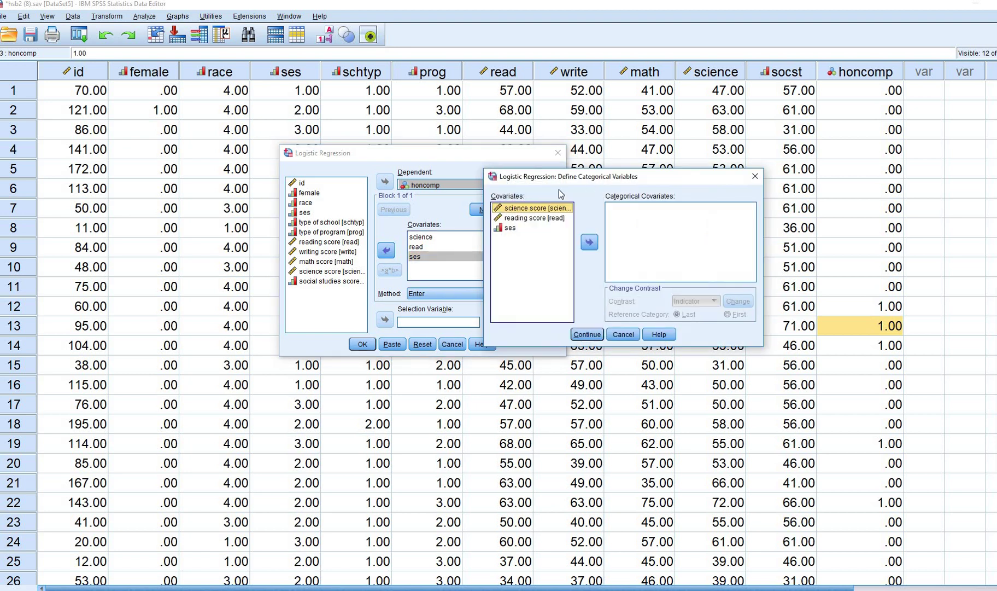
left_click(517, 218)
left_click(594, 233)
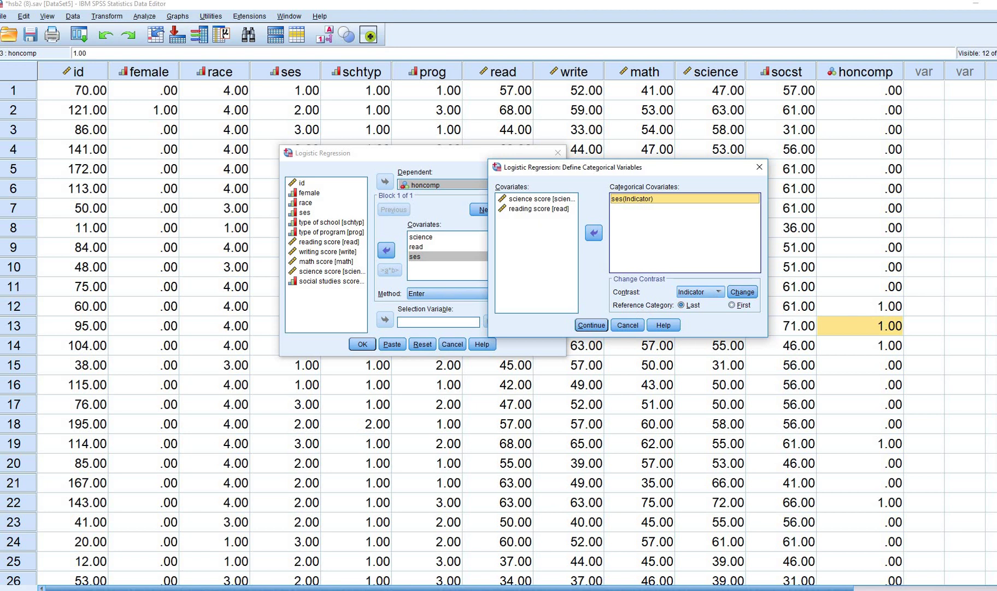
left_click(776, 323)
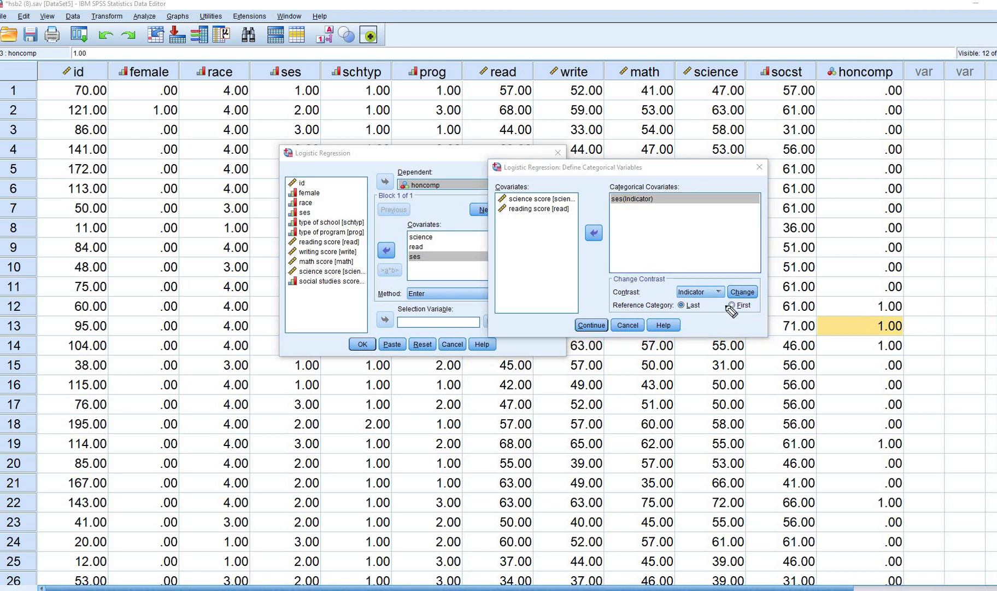
left_click_drag(626, 311, 694, 312)
left_click_drag(730, 310, 751, 311)
Set ses to Indicator contrast with the Last category as reference and confirm
left_click(732, 305)
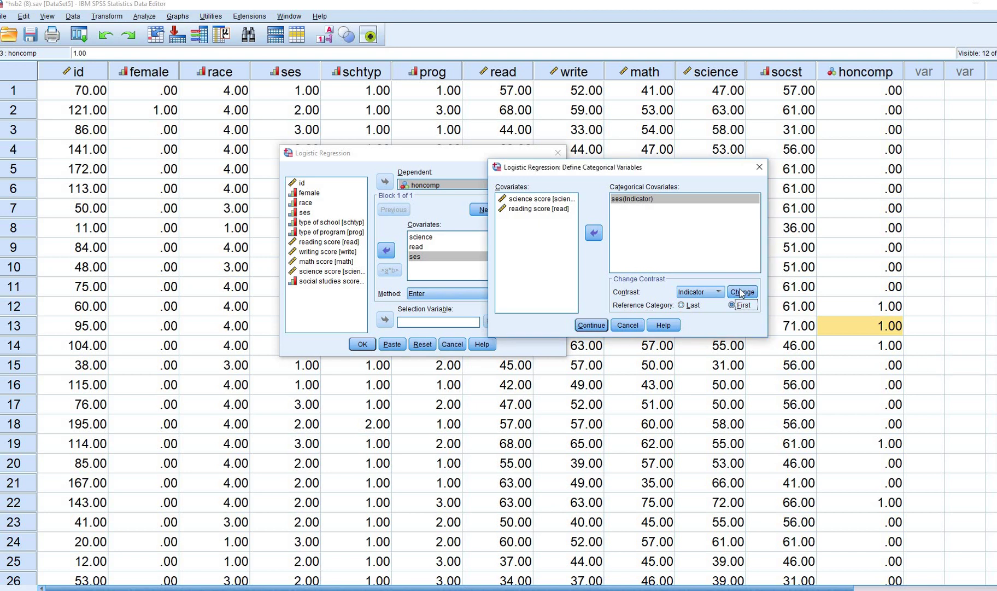
left_click(743, 292)
left_click(678, 229)
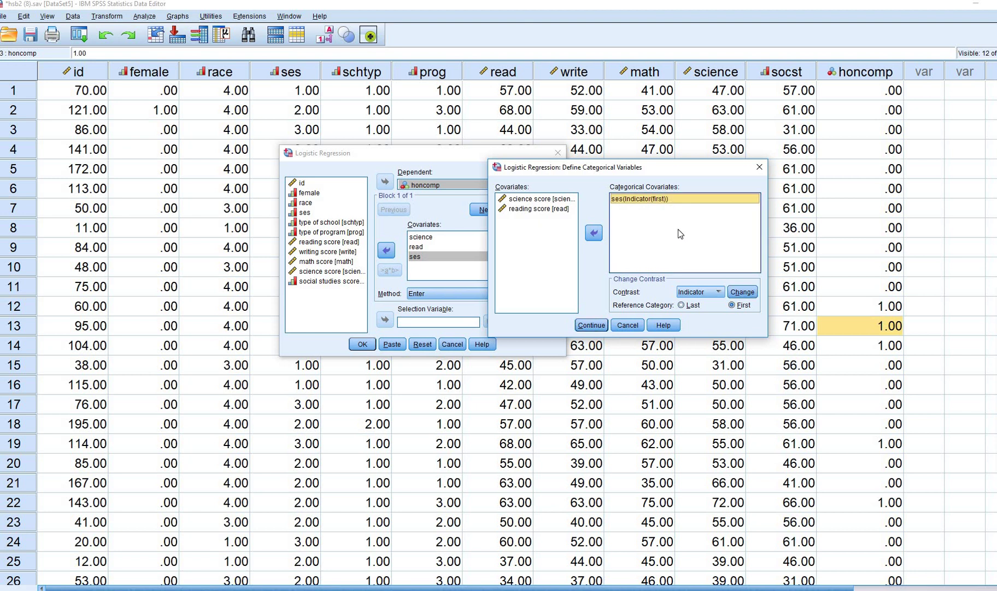
left_click(688, 307)
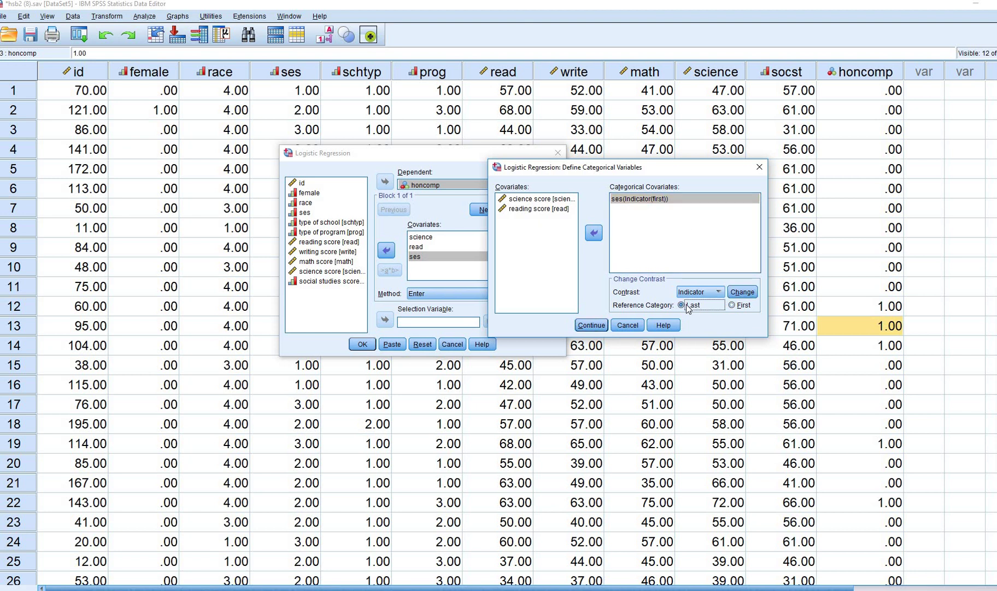
left_click(741, 294)
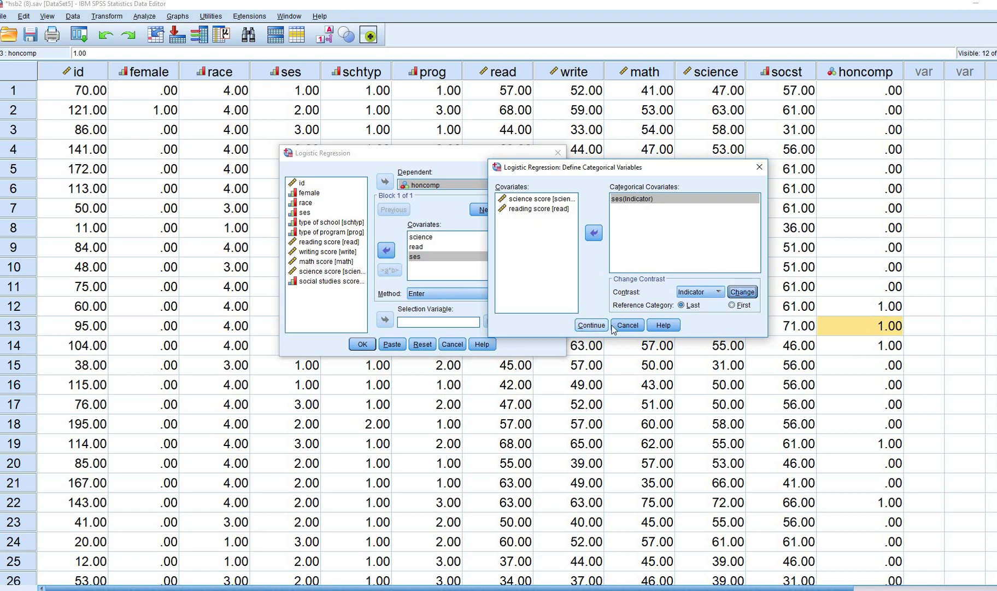
left_click(594, 326)
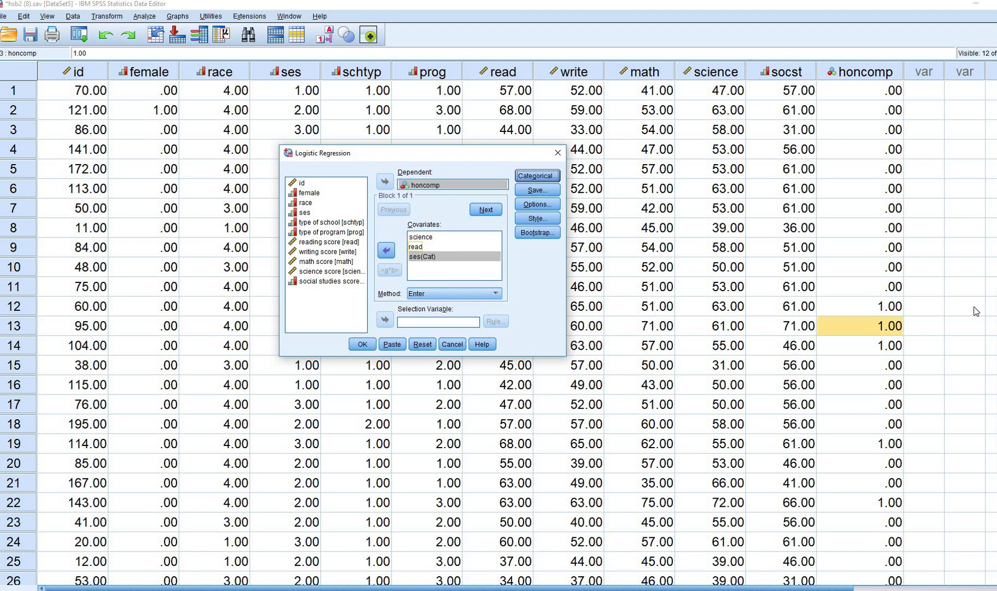
Underline ses(Cat), turn on Hosmer-Lemeshow and 95% CI for exp(B), and run the model
key("ctrl+2")
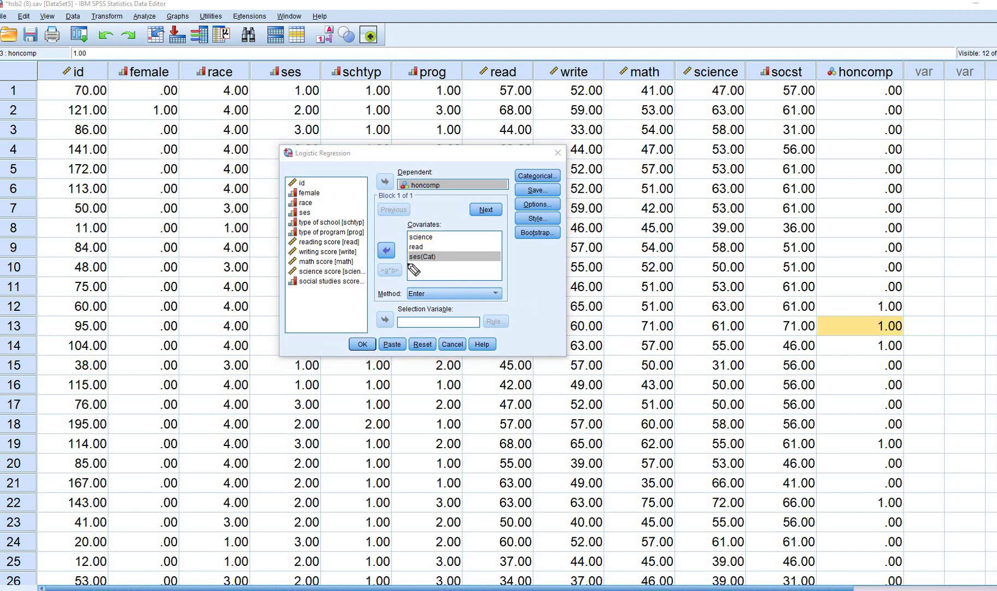
left_click_drag(408, 264, 432, 264)
left_click(535, 205)
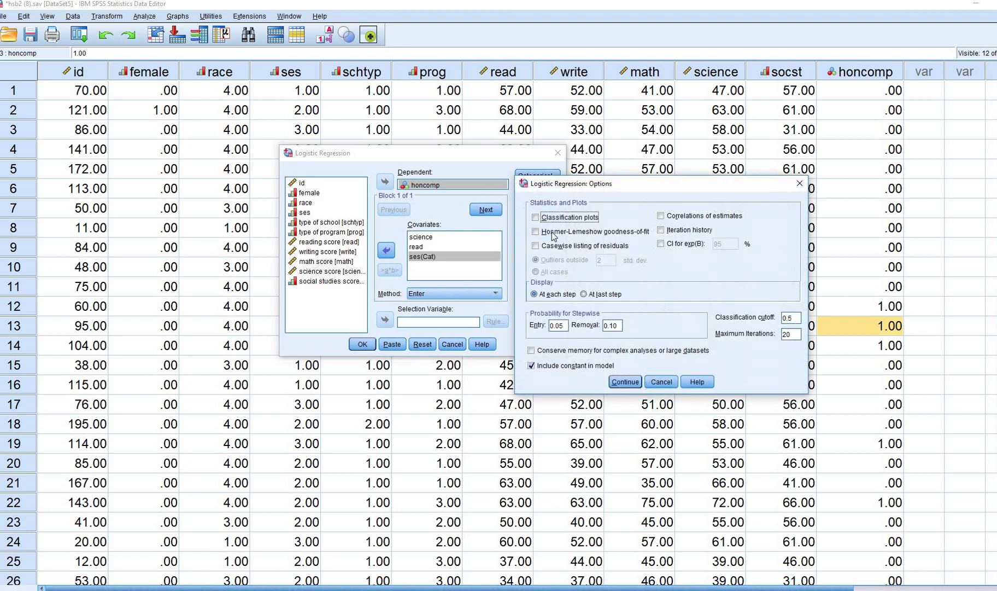
key("space")
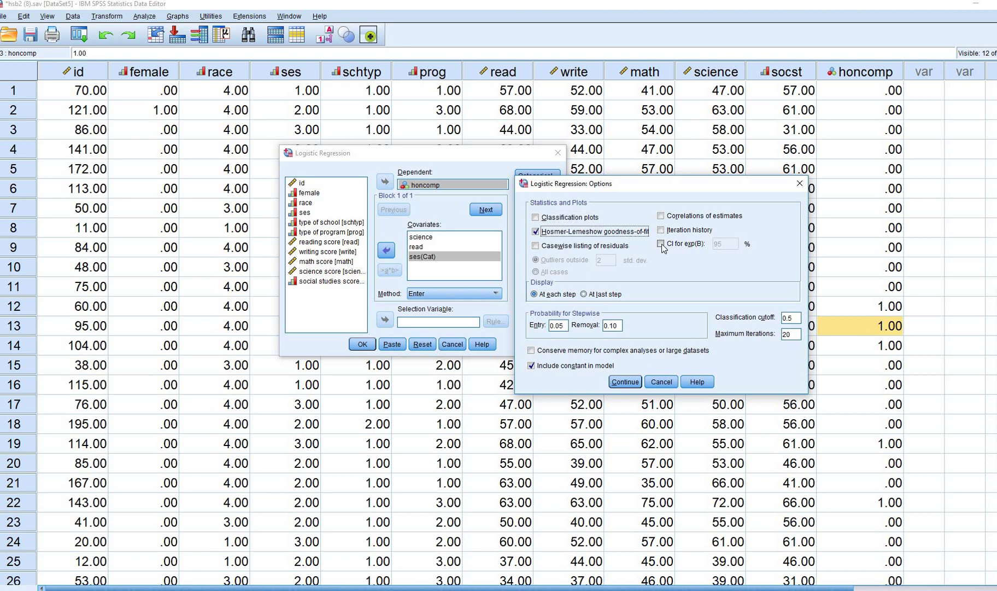
left_click(662, 244)
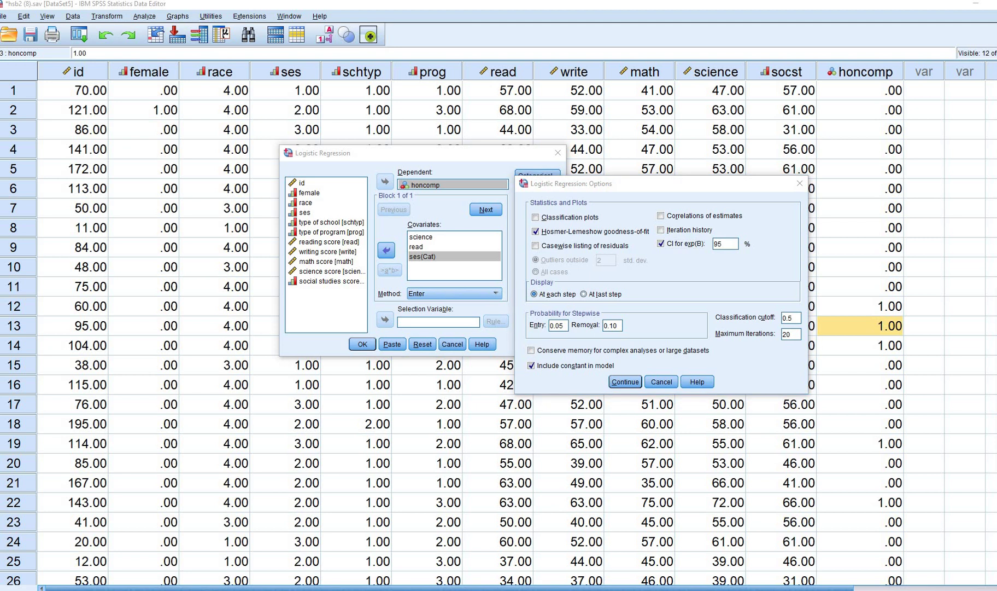
left_click(625, 382)
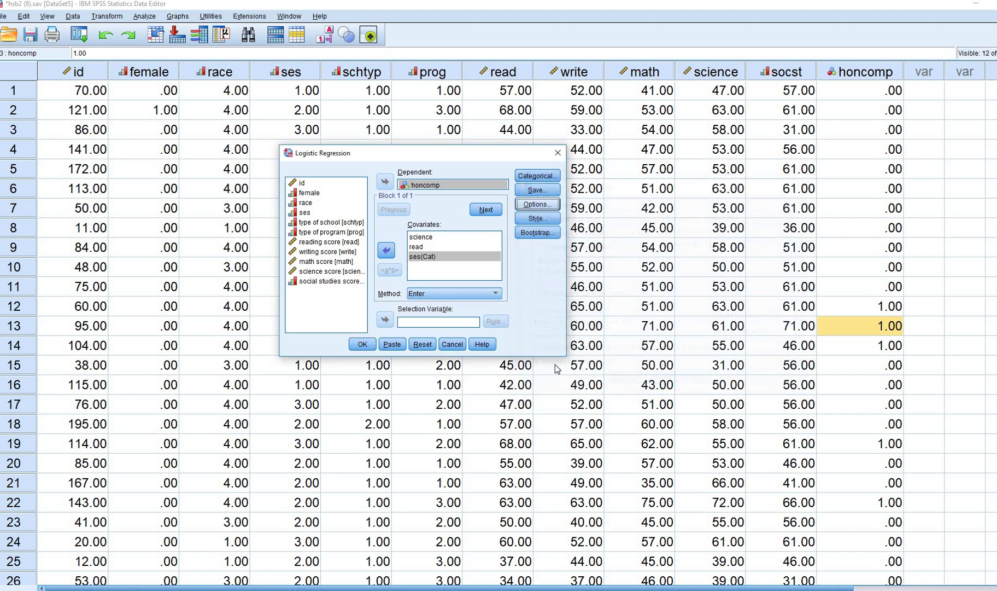
left_click(363, 344)
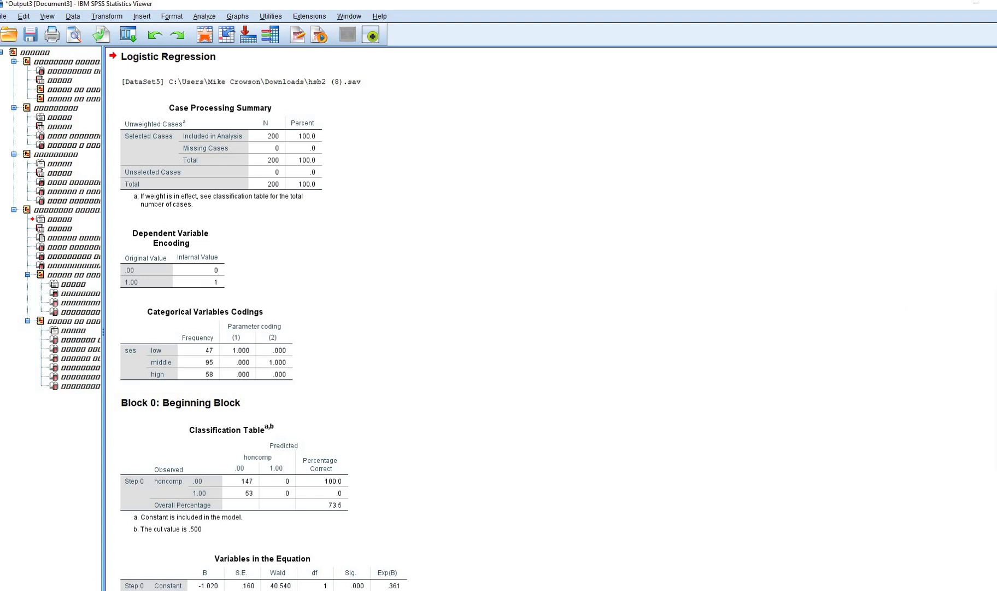
left_click_drag(142, 68, 188, 69)
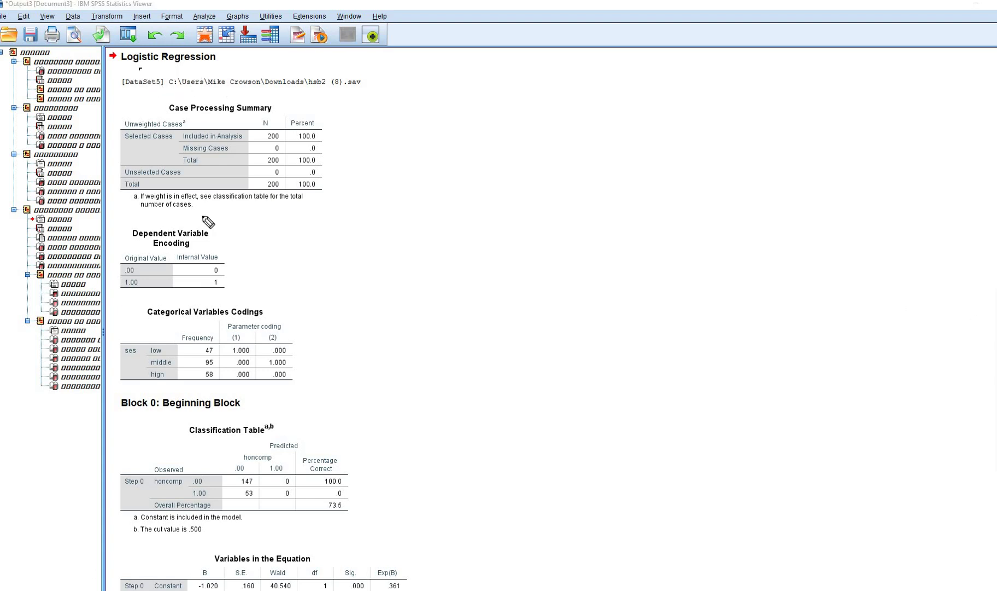
mouse_move(145, 247)
left_mouse_down()
mouse_move(189, 246)
mouse_move(221, 274)
mouse_move(219, 291)
left_mouse_up()
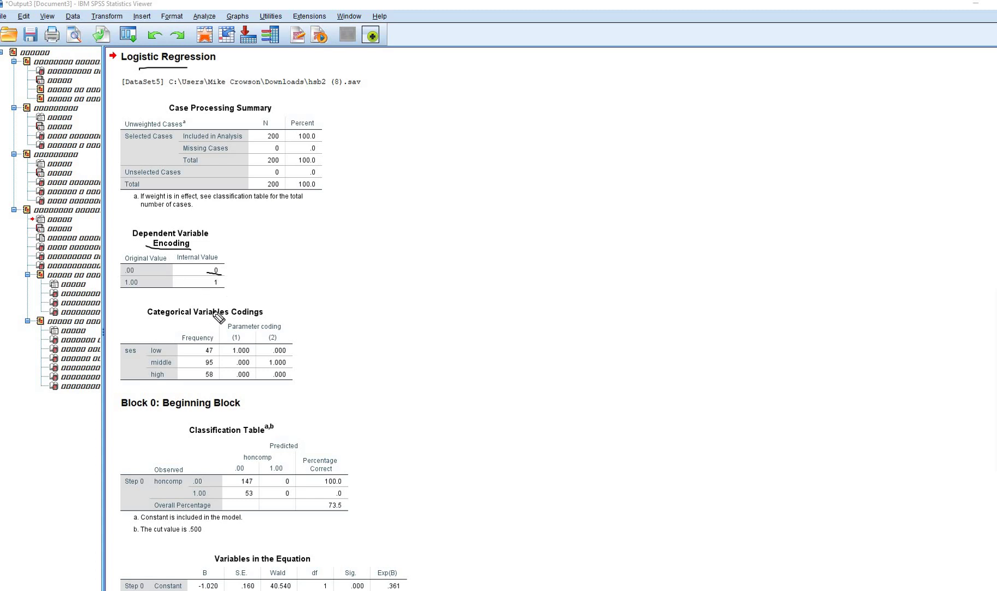
left_click_drag(164, 320, 288, 330)
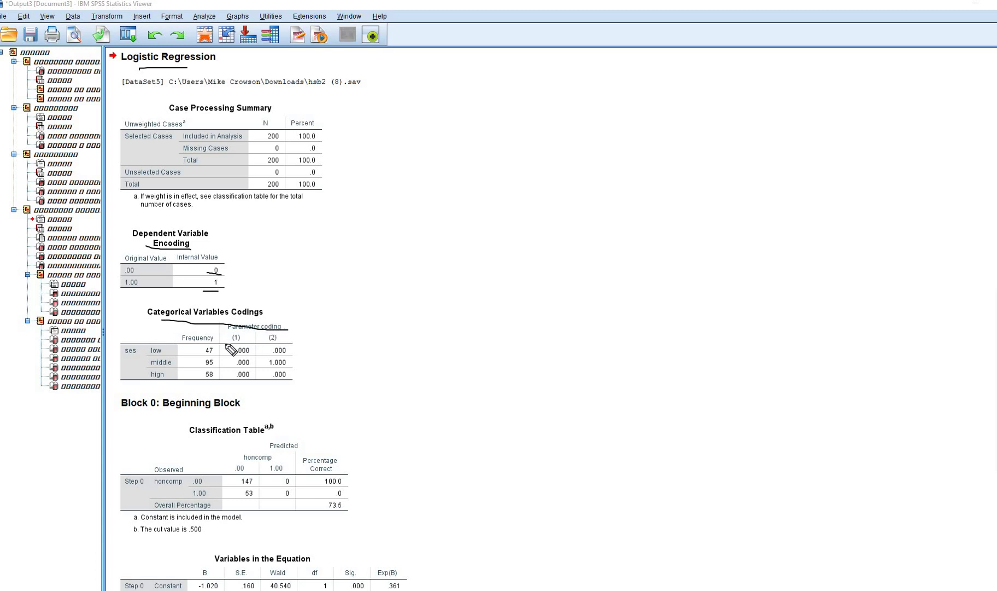
left_click_drag(225, 344, 285, 344)
left_click_drag(117, 356, 143, 356)
left_click_drag(156, 381, 162, 381)
left_click_drag(234, 383, 294, 387)
left_click_drag(151, 369, 163, 368)
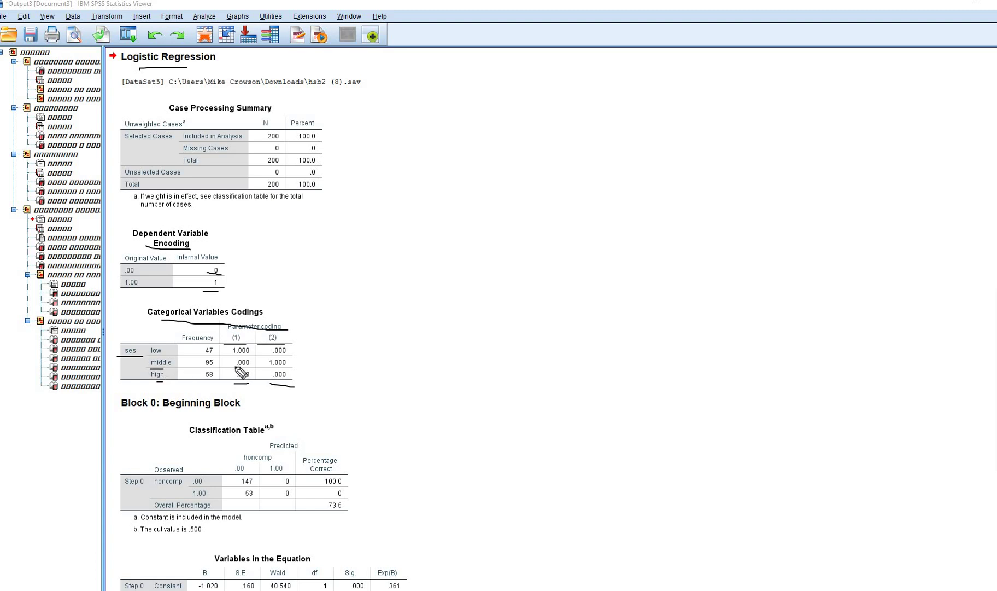
left_click_drag(234, 366, 249, 367)
left_click_drag(270, 367, 294, 367)
left_click_drag(236, 358, 246, 357)
Clear the ink and scroll the output down to the Block 0 and Block 1 tables
key("Escape")
scroll(768, 368, "down", 3)
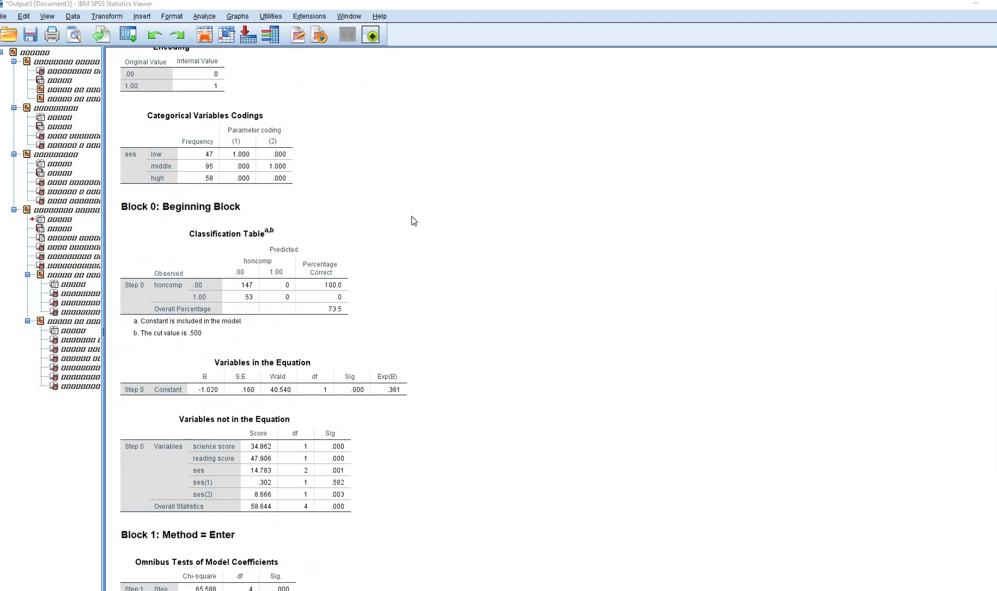
scroll(414, 220, "down", 1)
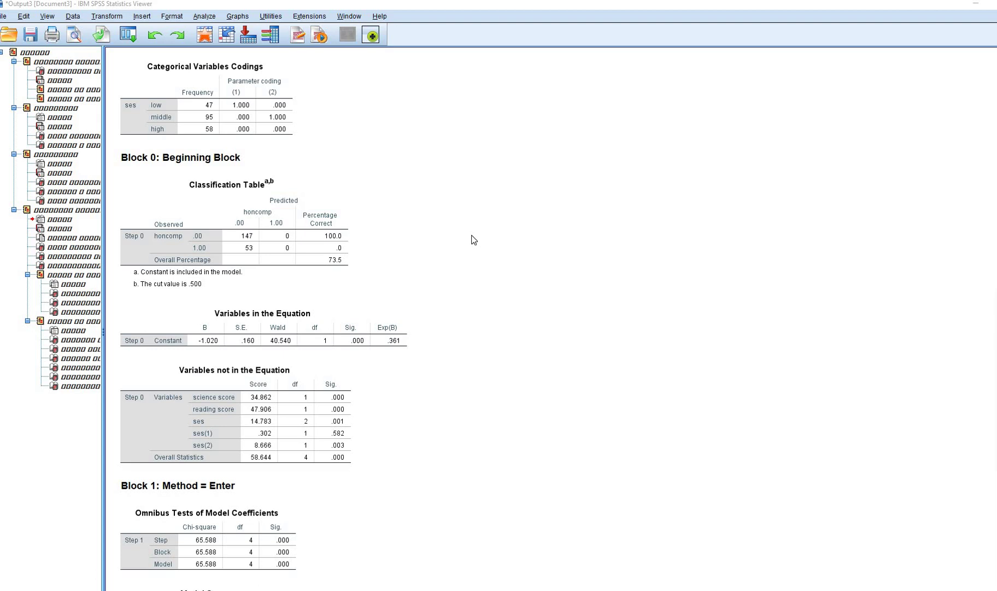
scroll(473, 240, "down", 10)
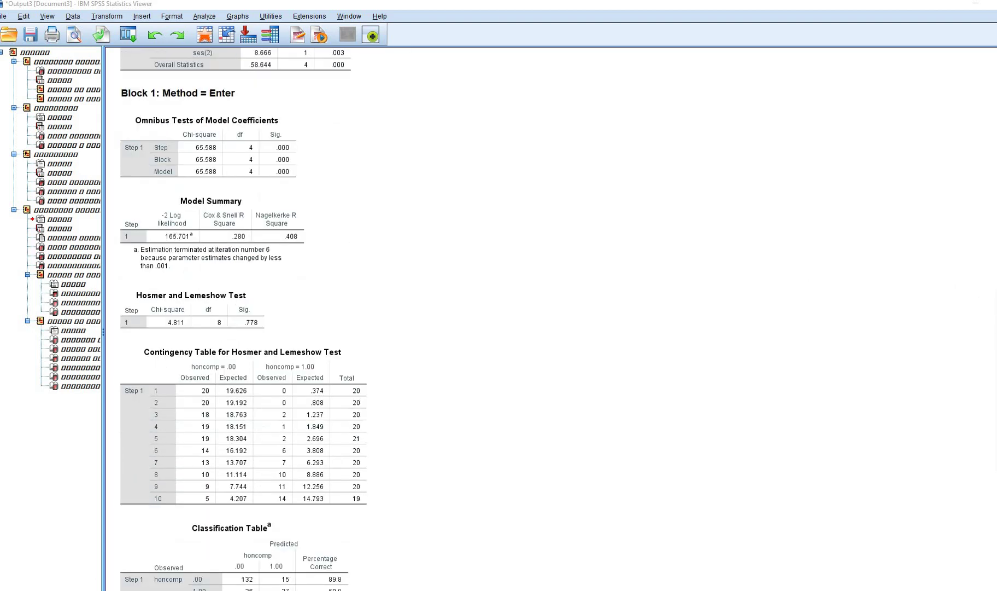
Underline Block 1 and mark the omnibus chi-square 65.588 and its Sig. .000
left_click_drag(157, 104, 215, 104)
left_click_drag(191, 178, 195, 178)
left_click_drag(304, 187, 192, 179)
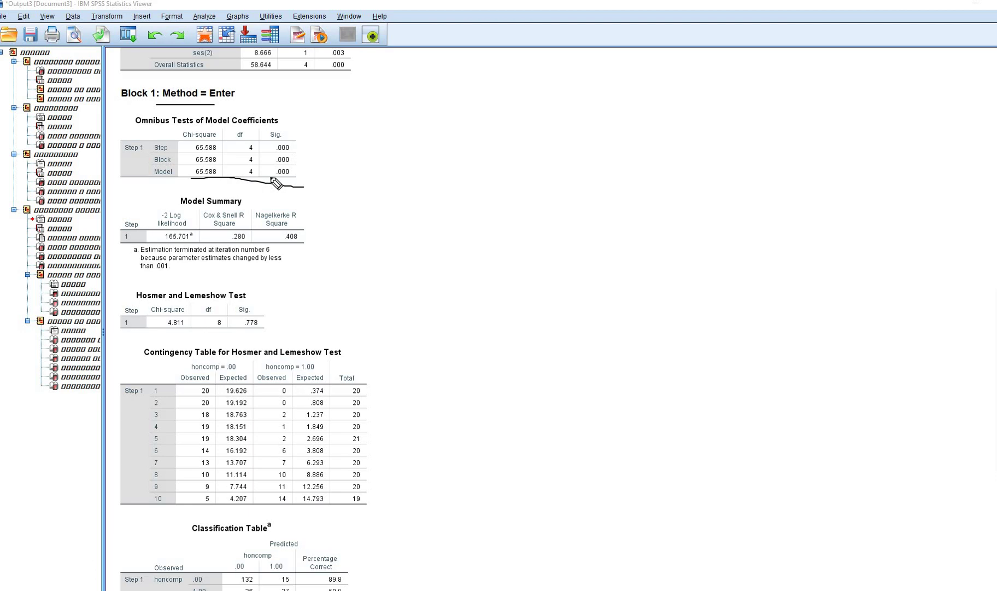
mouse_move(293, 162)
left_mouse_down()
mouse_move(267, 165)
mouse_move(296, 166)
left_mouse_up()
Circle the Hosmer-Lemeshow Sig. .778 and underline the Model Summary footnote
mouse_move(236, 330)
left_mouse_down()
mouse_move(264, 328)
mouse_move(237, 330)
mouse_move(246, 303)
left_mouse_up()
left_click_drag(159, 304, 207, 304)
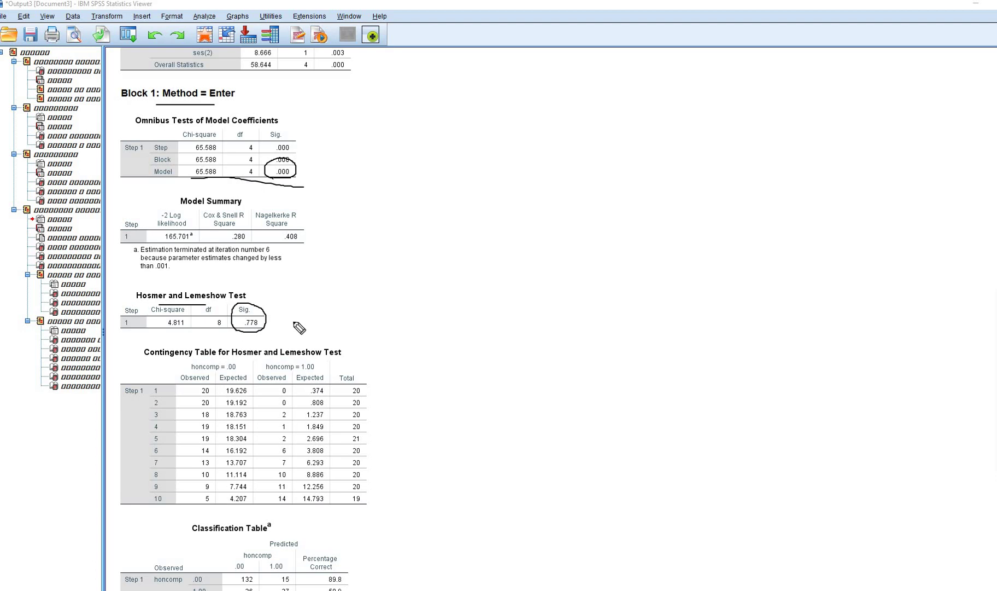
left_click_drag(294, 322, 270, 329)
left_click_drag(214, 248, 305, 248)
Circle the Classification Table's 79.5, 89.8 and 50.9 percent correct, then erase the ink
scroll(842, 342, "down", 3)
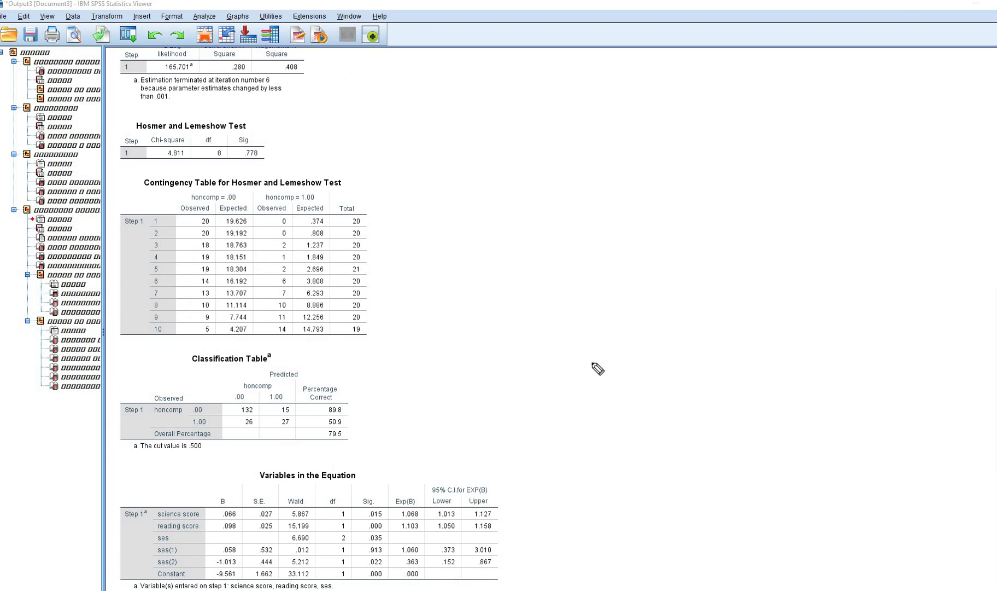
left_click_drag(204, 364, 274, 365)
mouse_move(339, 443)
left_mouse_down()
mouse_move(345, 434)
mouse_move(333, 435)
left_mouse_up()
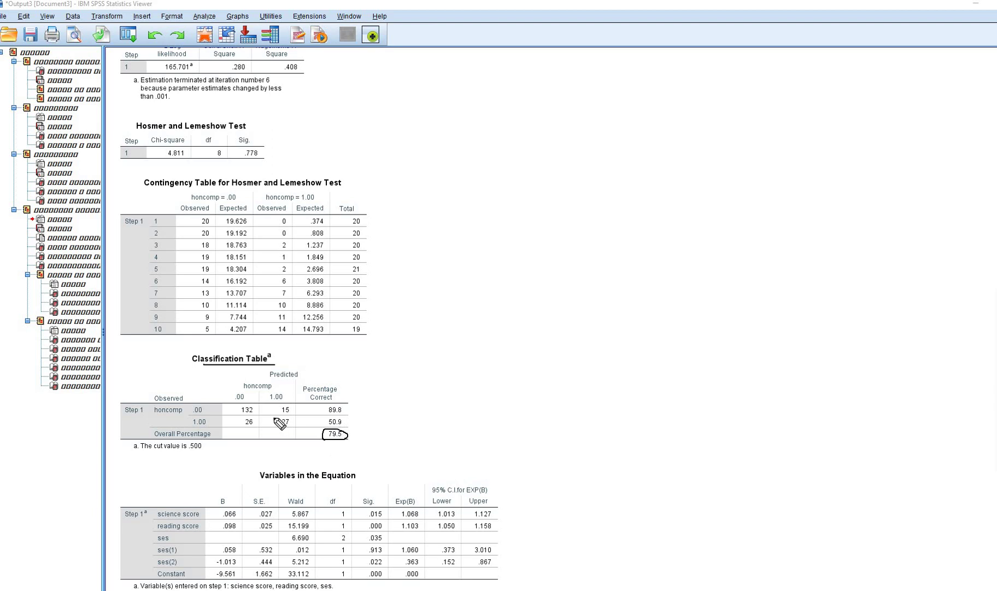
mouse_move(335, 416)
left_mouse_down()
mouse_move(343, 407)
mouse_move(328, 402)
mouse_move(325, 413)
left_mouse_up()
left_click_drag(186, 427, 209, 429)
left_click_drag(325, 426, 345, 426)
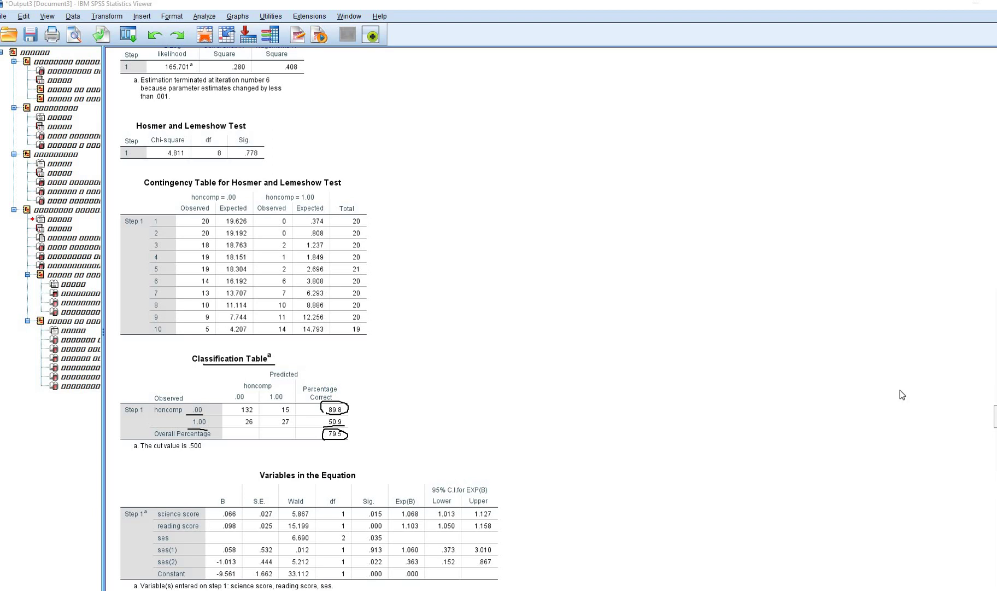
key("Escape")
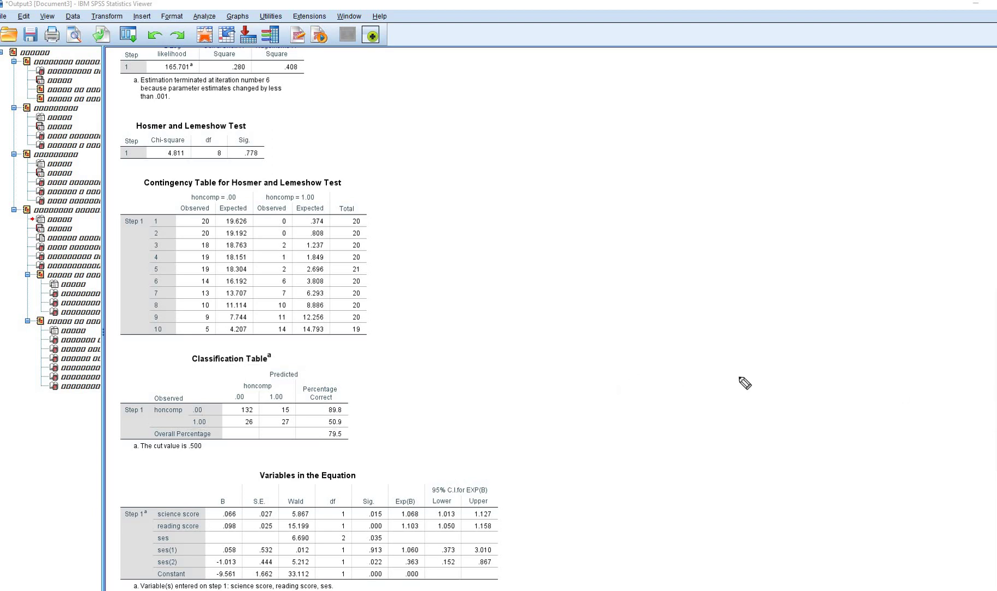
left_click_drag(282, 480, 350, 480)
left_click_drag(214, 504, 238, 505)
mouse_move(300, 508)
left_mouse_down()
mouse_move(427, 509)
mouse_move(391, 506)
left_mouse_up()
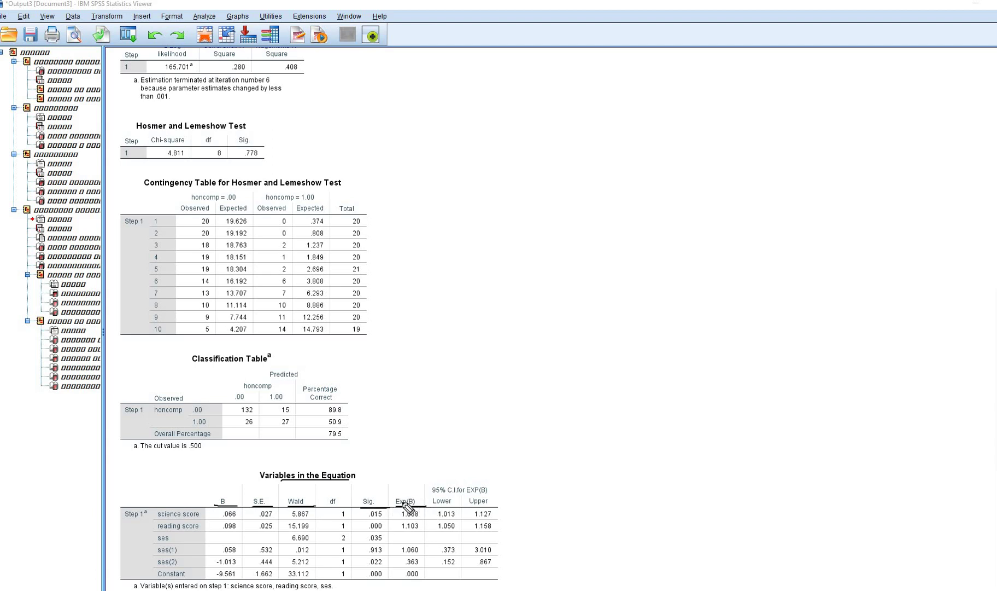
left_click_drag(497, 506, 463, 505)
left_click_drag(151, 534, 150, 539)
left_click_drag(221, 541, 232, 539)
left_click_drag(257, 539, 267, 540)
left_click_drag(221, 540, 231, 540)
left_click_drag(157, 554, 180, 555)
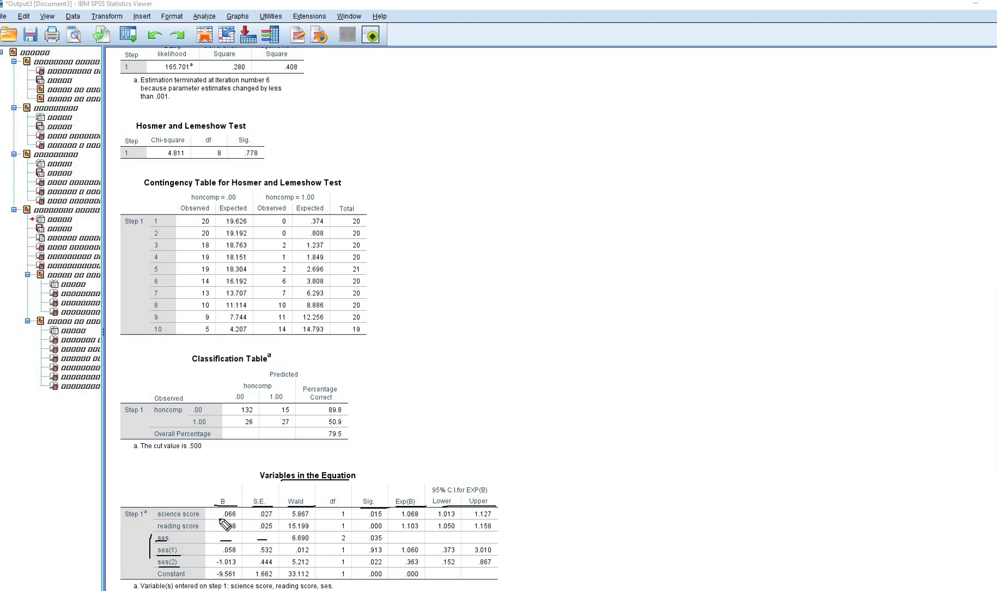
left_click_drag(219, 518, 241, 519)
mouse_move(368, 521)
left_mouse_down()
mouse_move(381, 520)
mouse_move(370, 531)
left_mouse_up()
key("Escape")
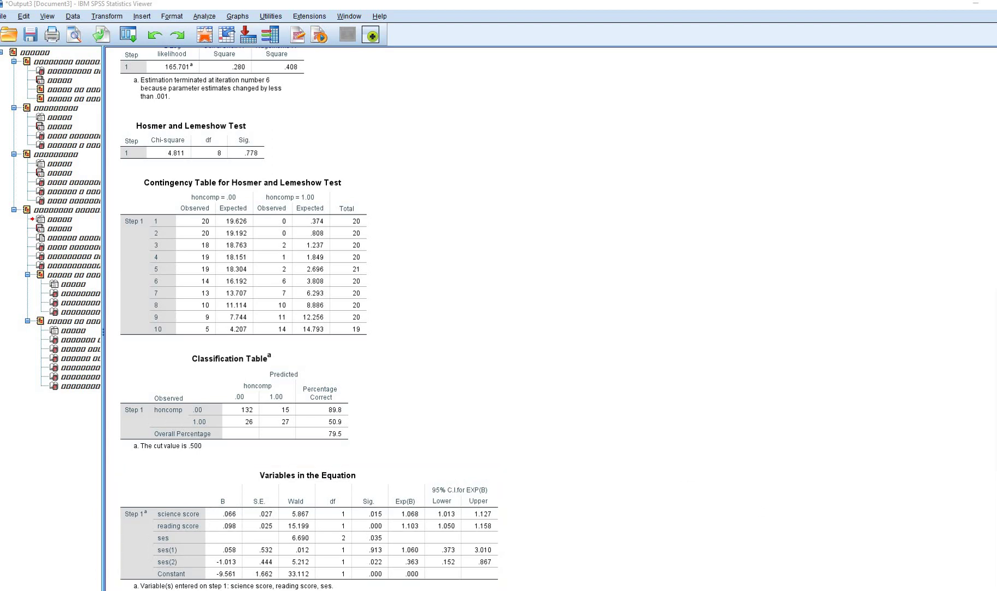
Select '/statistics risk' in the UCLA tutorial, then return to the hsb2 data
key("alt+Tab")
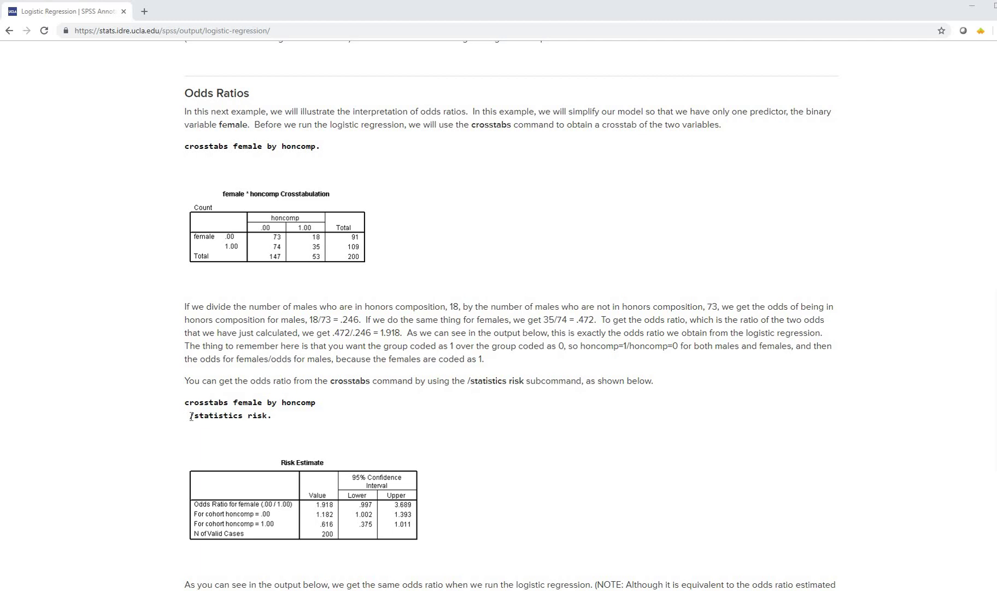
left_click_drag(191, 416, 268, 417)
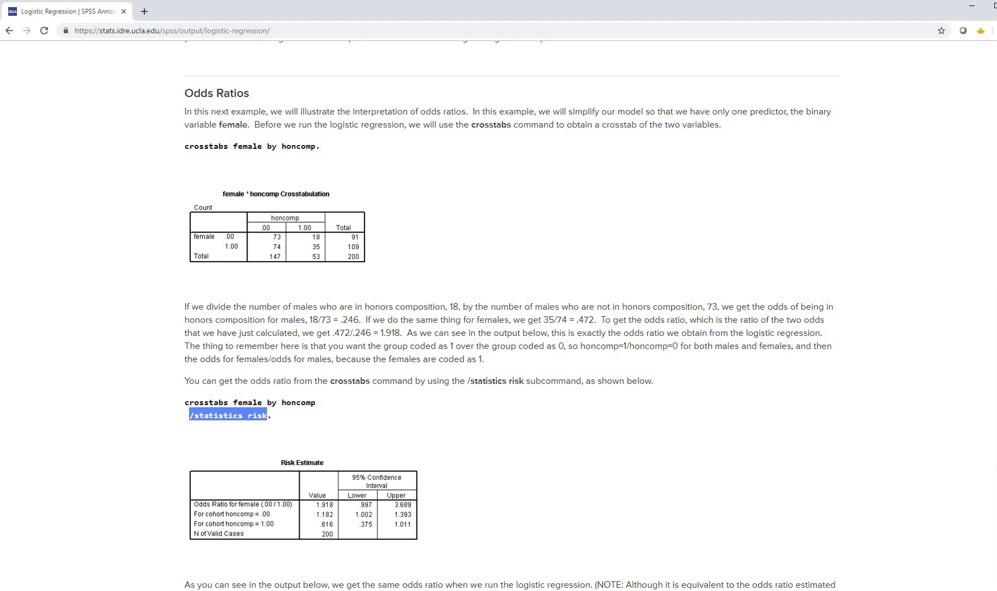
key("alt+Tab")
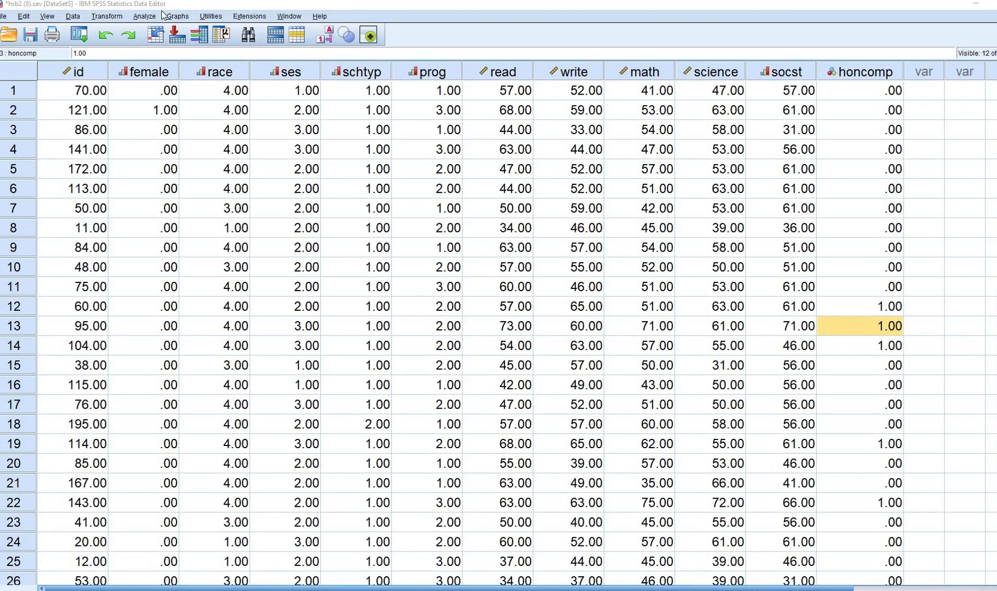
Run a crosstab of female (rows) by honcomp (columns) with the Risk statistic to get odds ratio 1.918
left_click(143, 16)
mouse_move(190, 46)
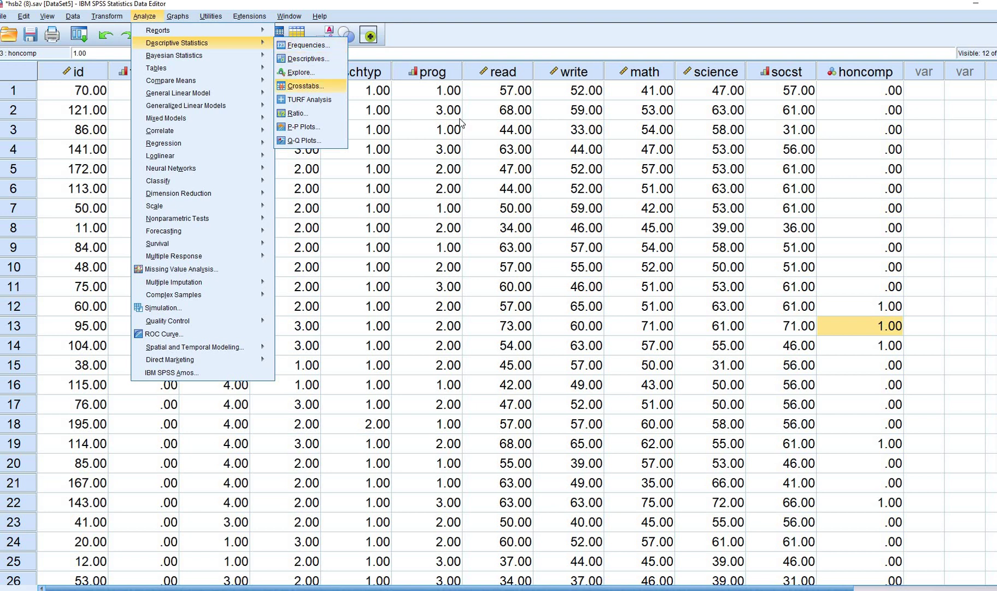
left_click(303, 91)
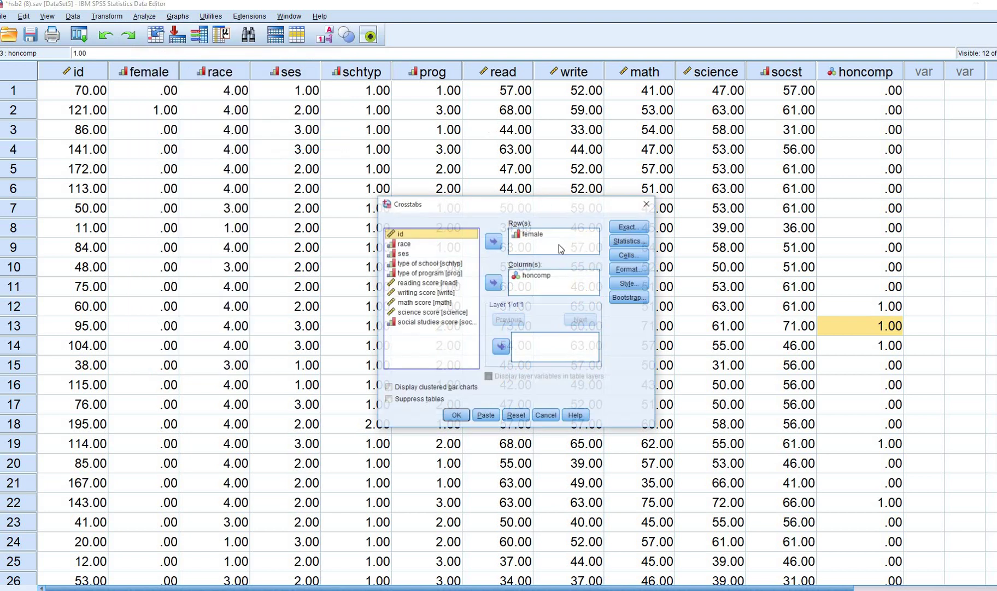
left_click(526, 235)
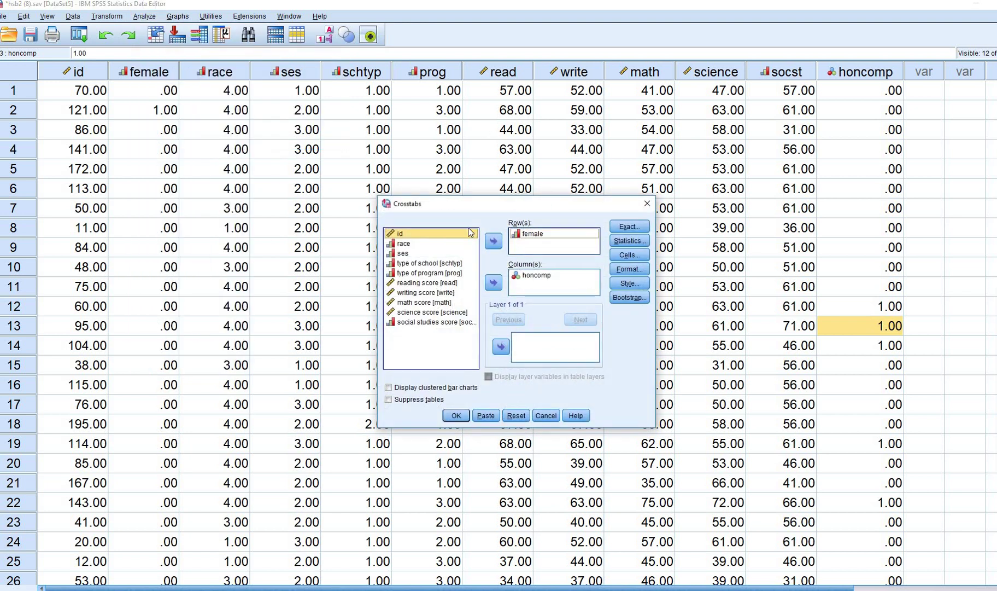
left_click(538, 279)
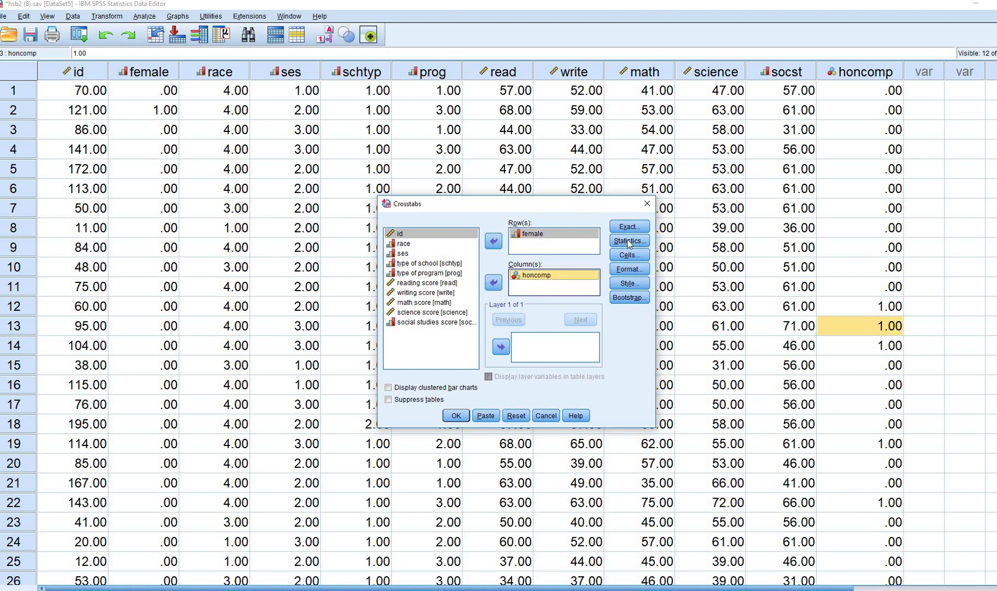
left_click(630, 240)
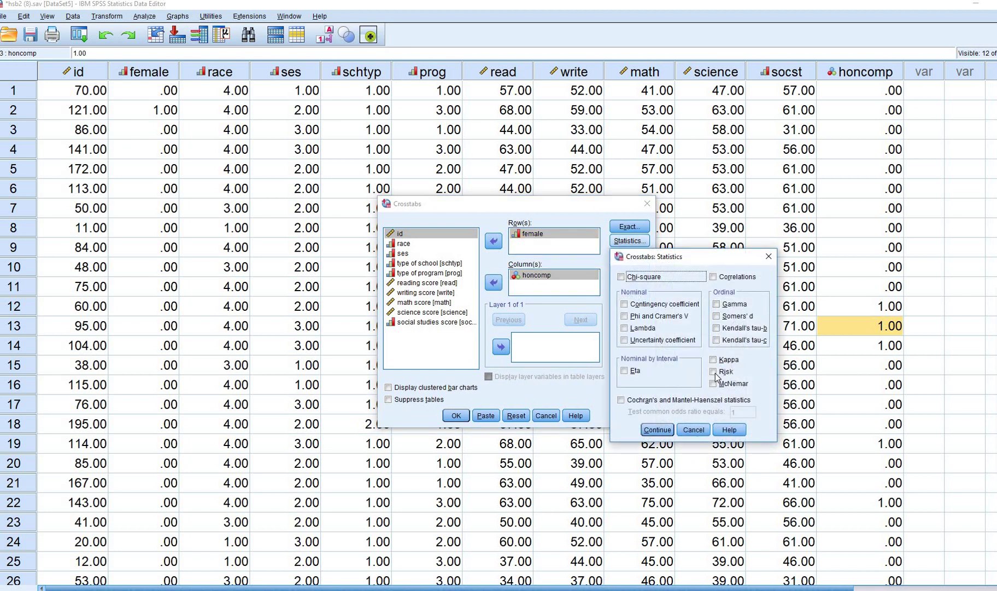
key("alt+i")
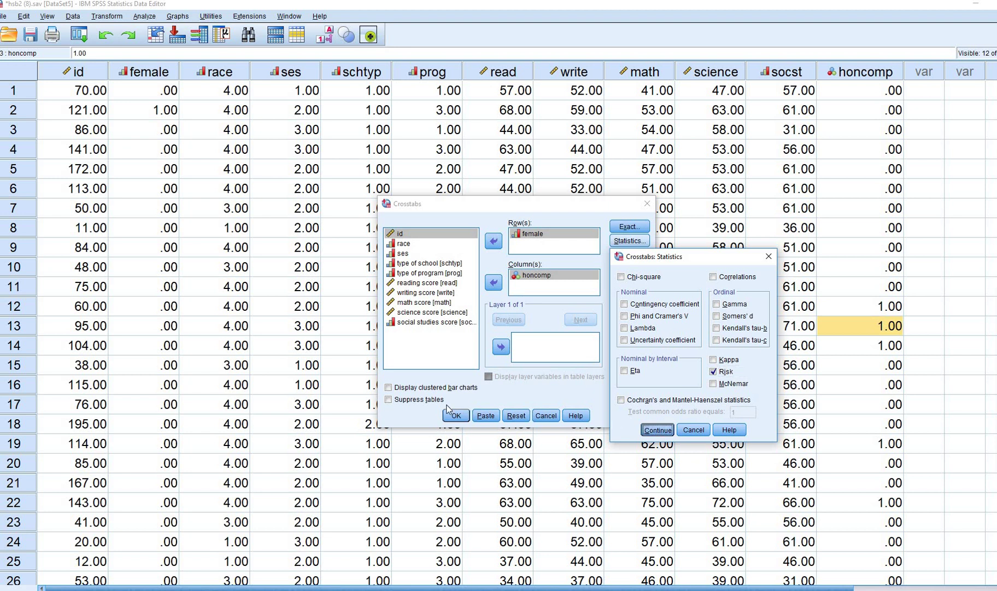
left_click(658, 429)
left_click(456, 415)
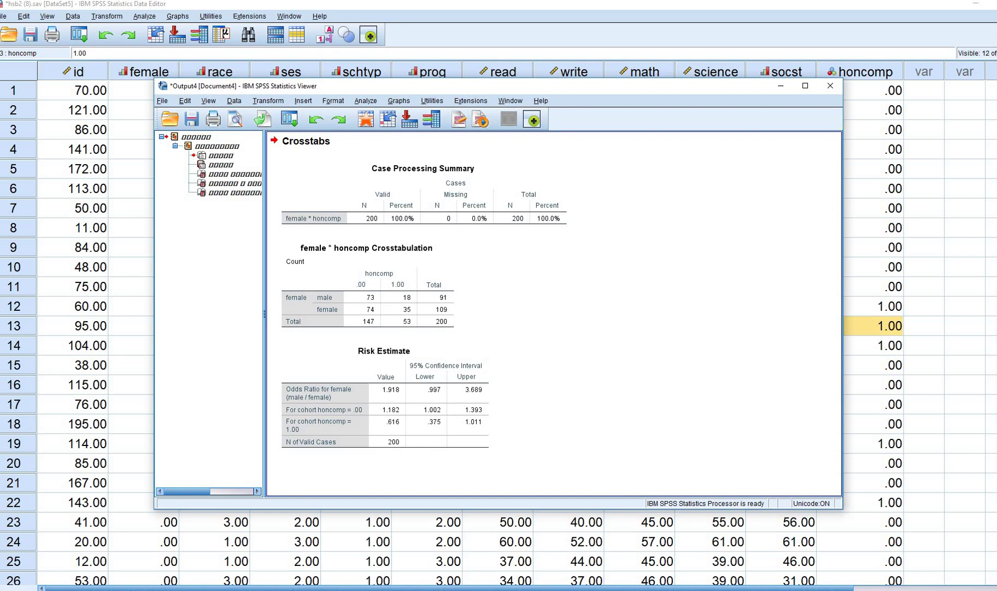
In the tutorial, underline honcomp and the /print = ci(95) subcommand, then erase the marks
key("alt+Tab")
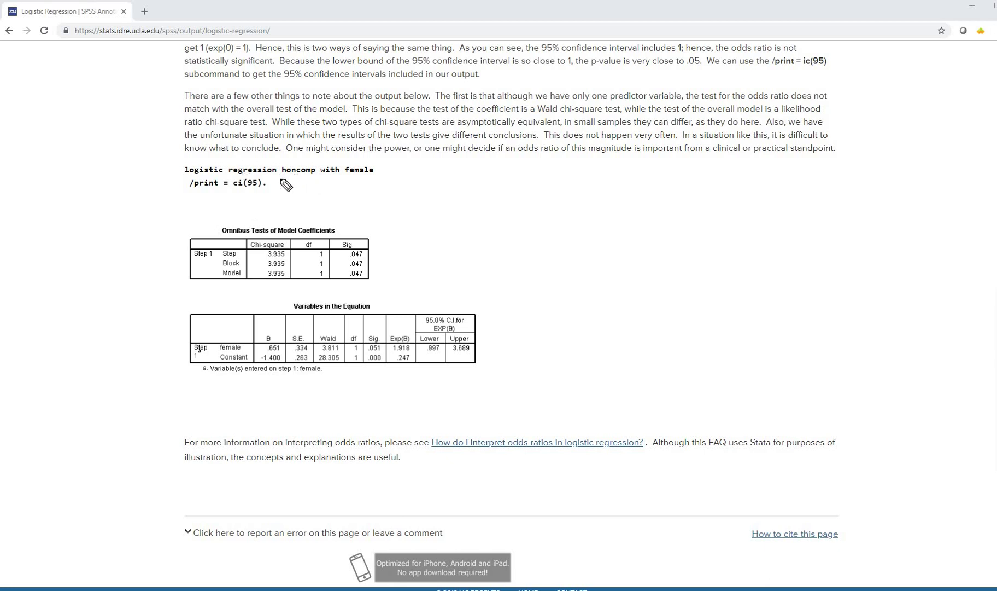
left_click_drag(280, 178, 377, 176)
left_click_drag(217, 193, 246, 191)
key("Escape")
Back in the hsb2 data, reset Binary Logistic with honcomp as dependent and female as sole covariate
mouse_move(328, 589)
left_click(327, 569)
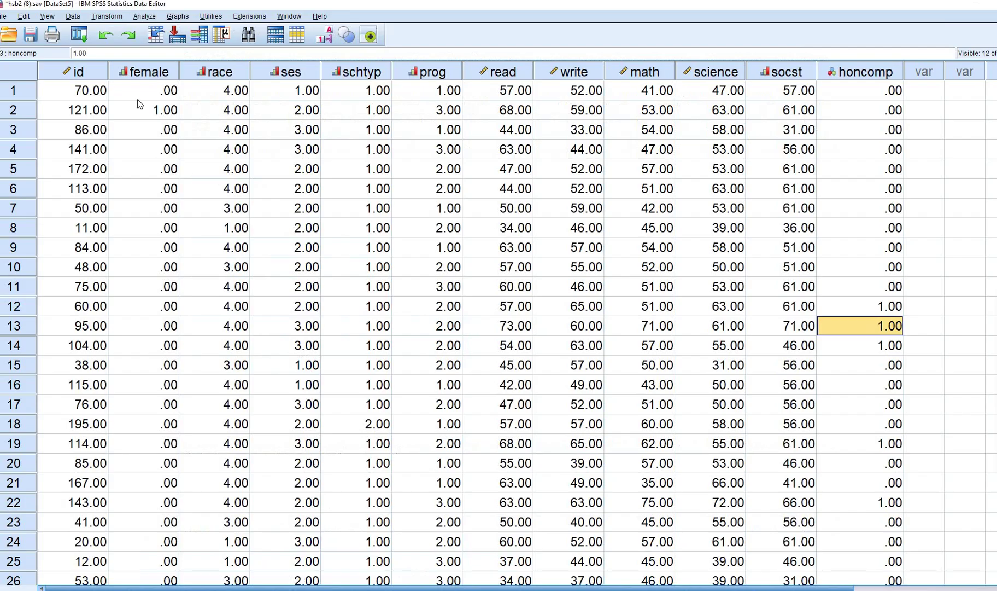
left_click(147, 17)
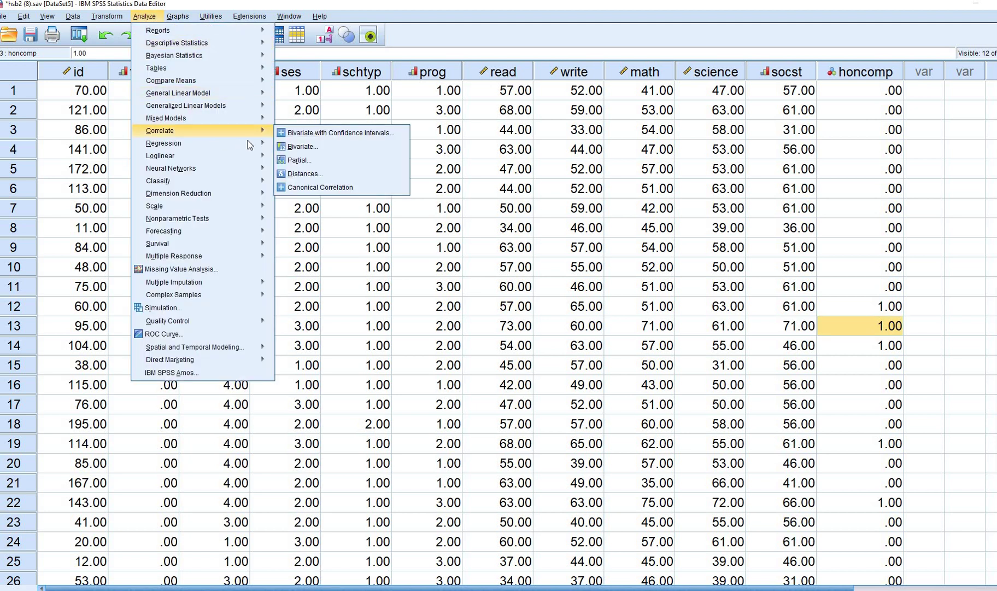
mouse_move(218, 143)
left_click(348, 243)
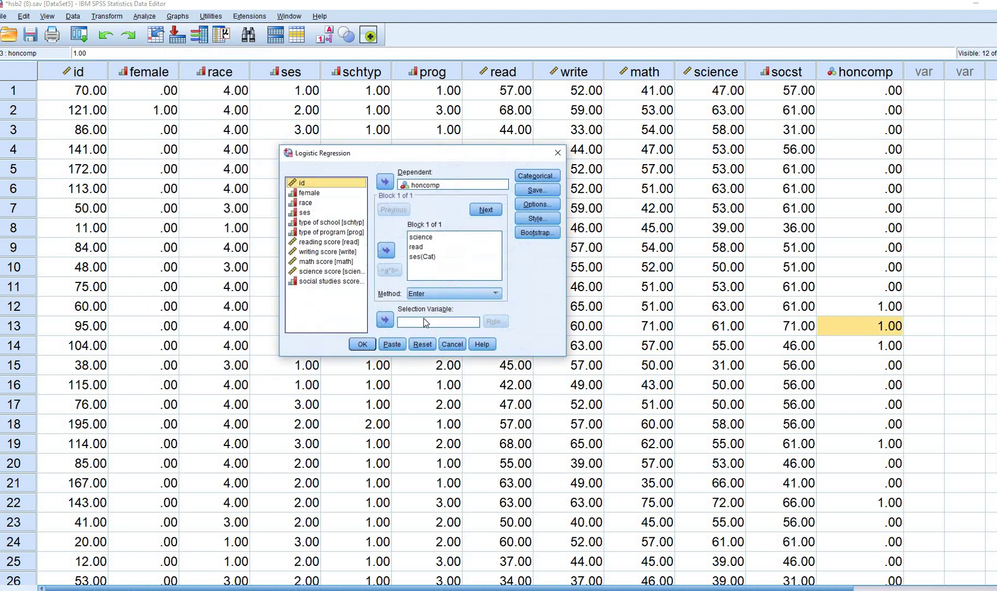
left_click(422, 344)
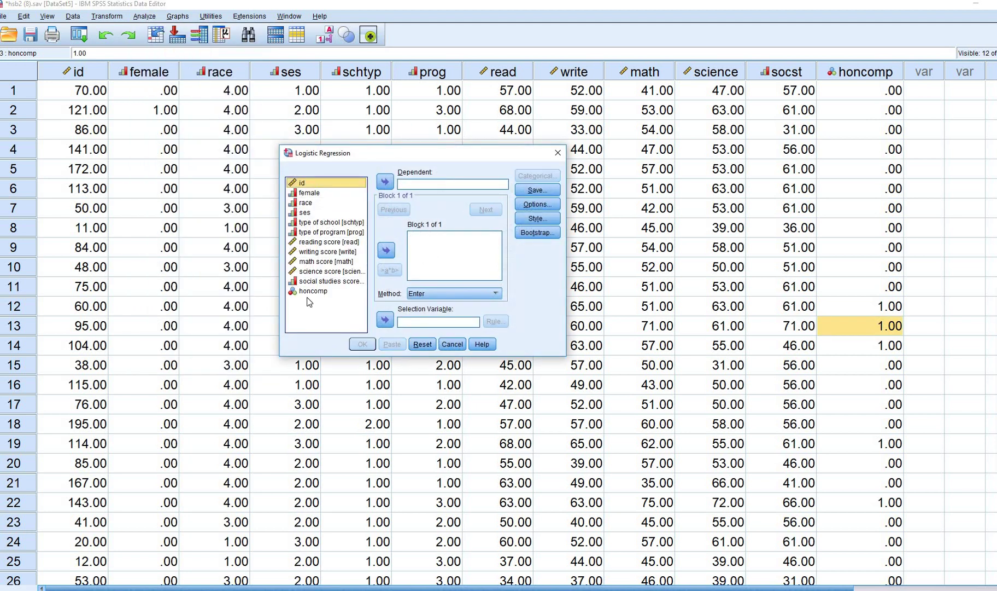
left_click_drag(309, 294, 377, 189)
left_click(385, 181)
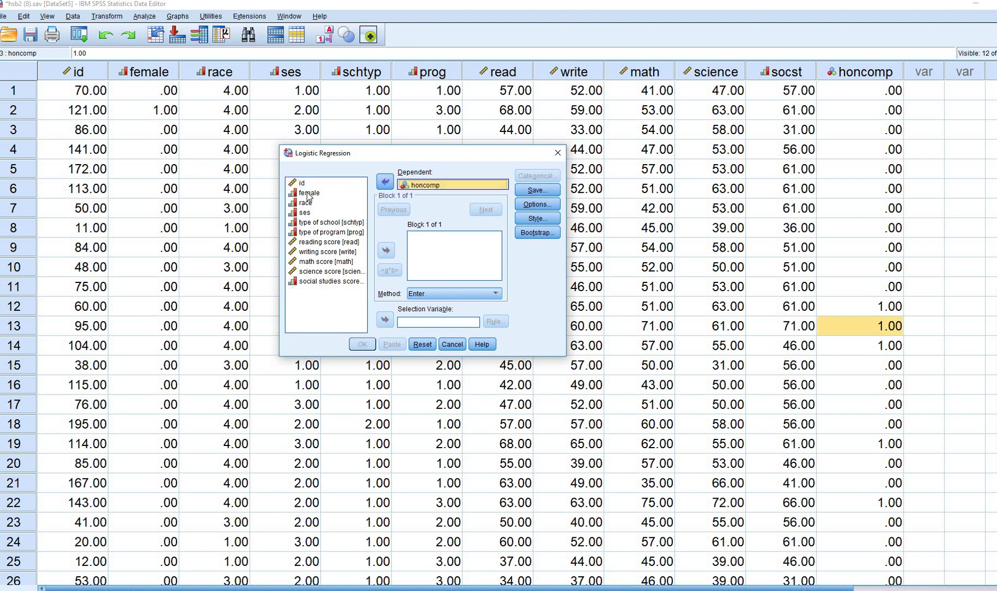
left_click(386, 251)
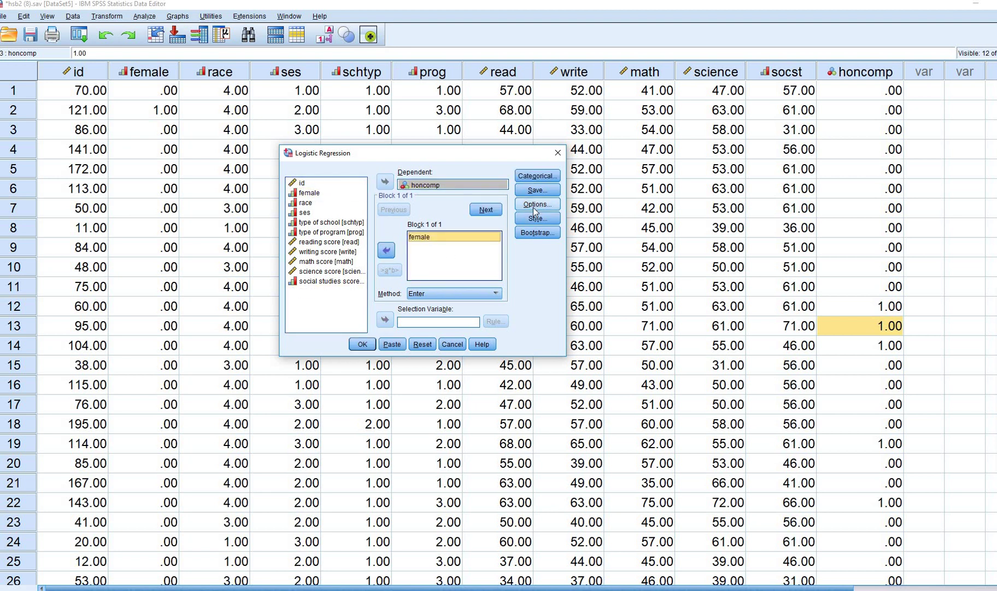
Request the Hosmer-Lemeshow test and 95% CI for Exp(B), then run the female-only model
left_click(534, 206)
left_click(569, 232)
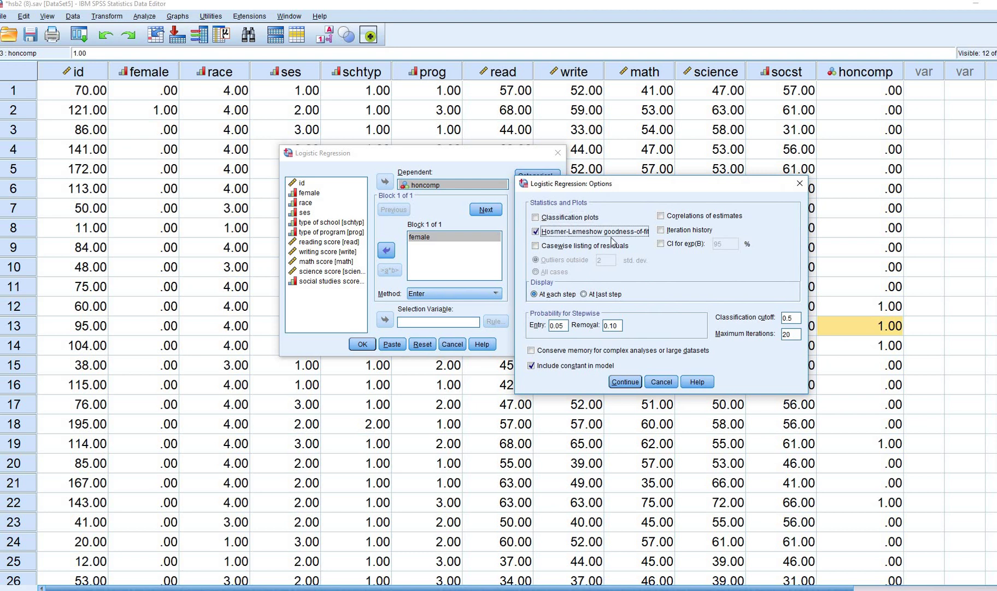
left_click(663, 243)
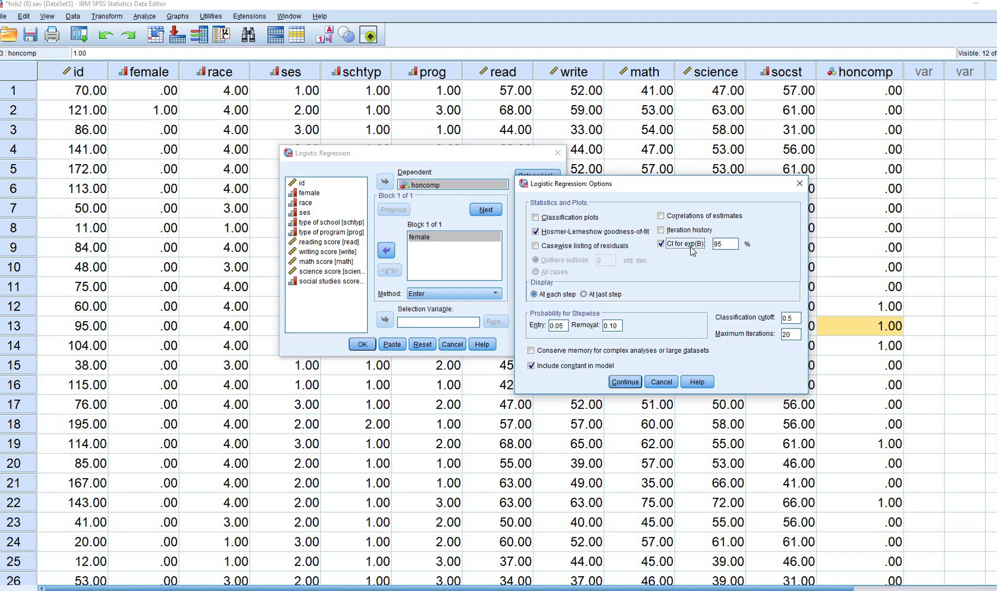
left_click(627, 382)
left_click(362, 344)
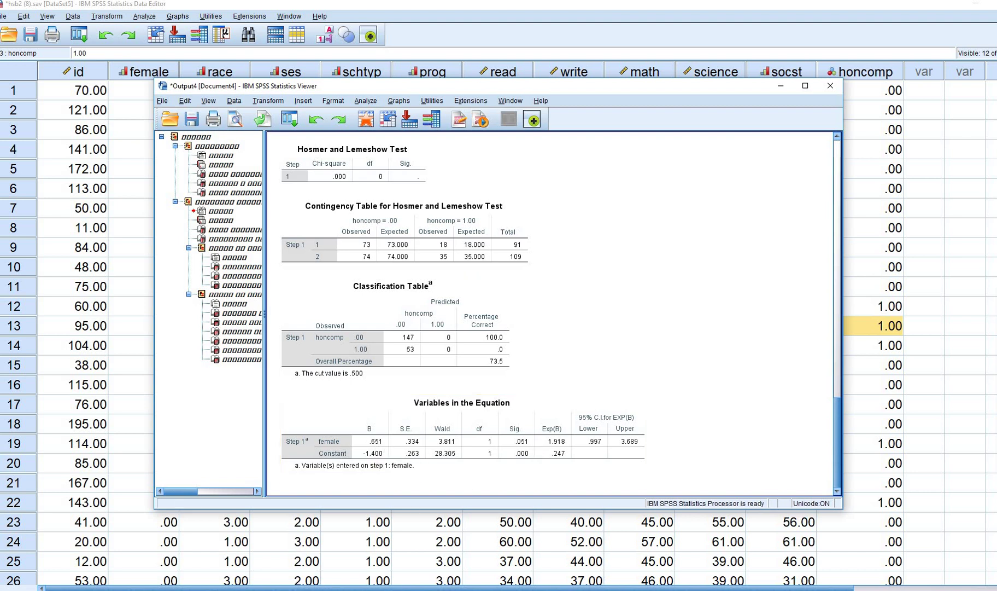
Show the tutorial's female-only output with Exp(B) 1.918 and its odds ratio explanation
key("alt+Tab")
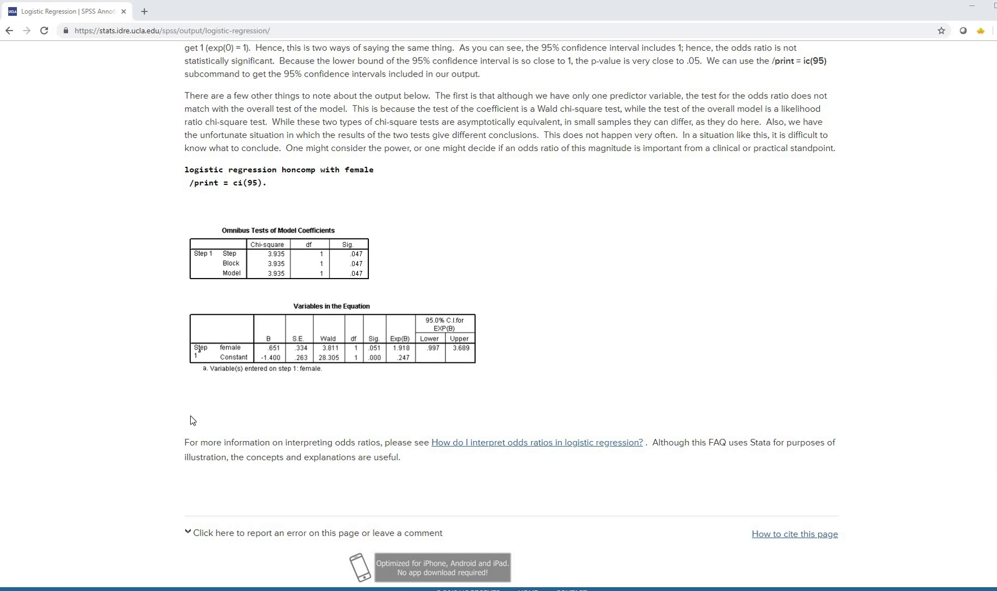
scroll(193, 420, "up", 2)
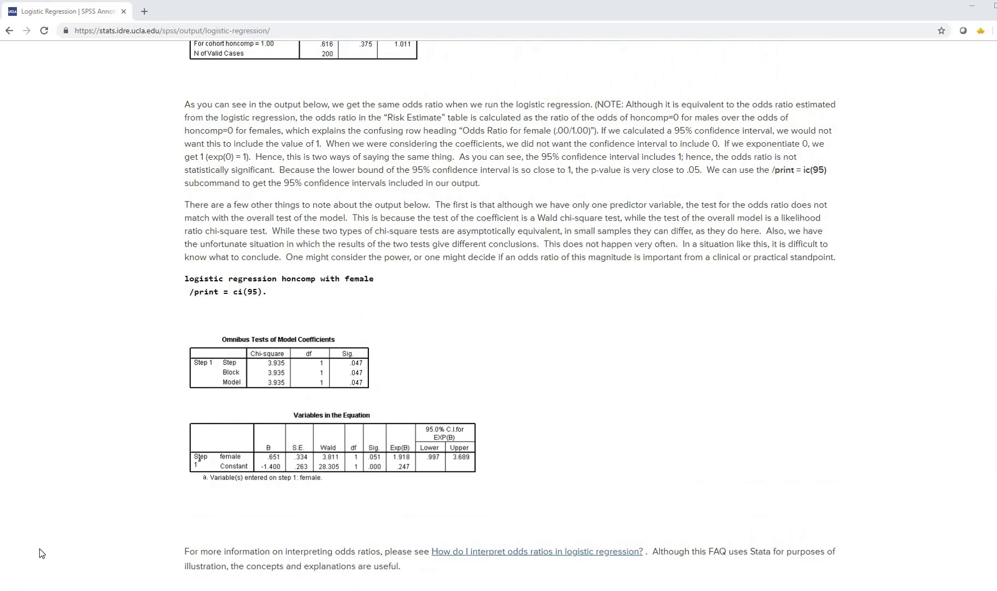